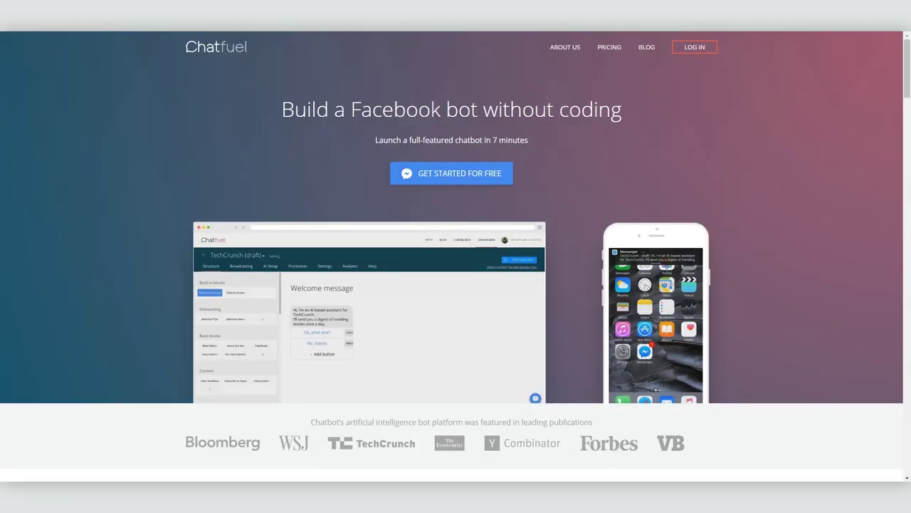
- Sign in to Chatfuel with Facebook, accept the Terms of Service and grant Page permissions
{"action": "left_click", "coordinate": [439, 178]}
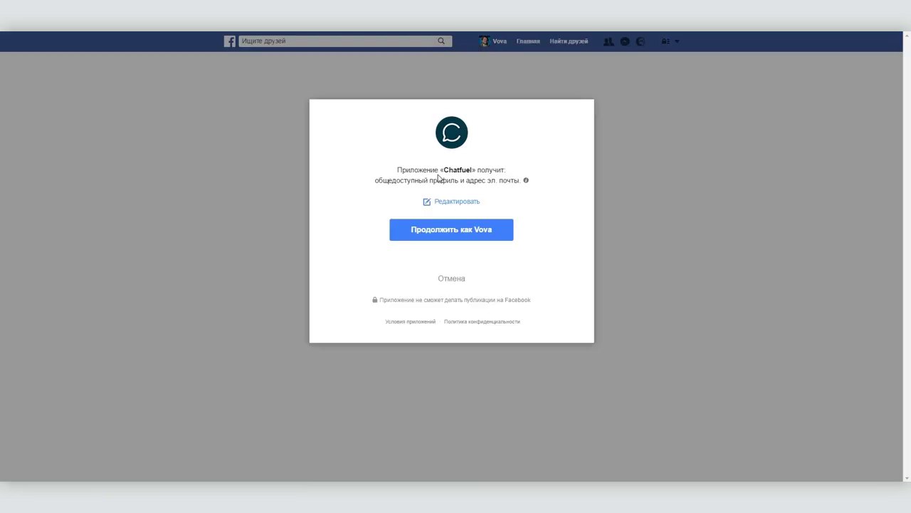
{"action": "left_click", "coordinate": [444, 228]}
{"action": "left_click", "coordinate": [368, 246]}
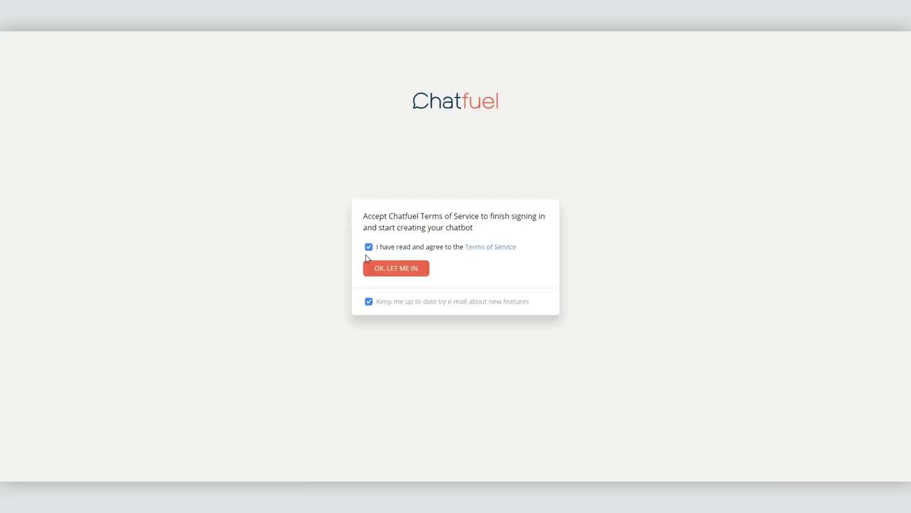
{"action": "left_click", "coordinate": [393, 269]}
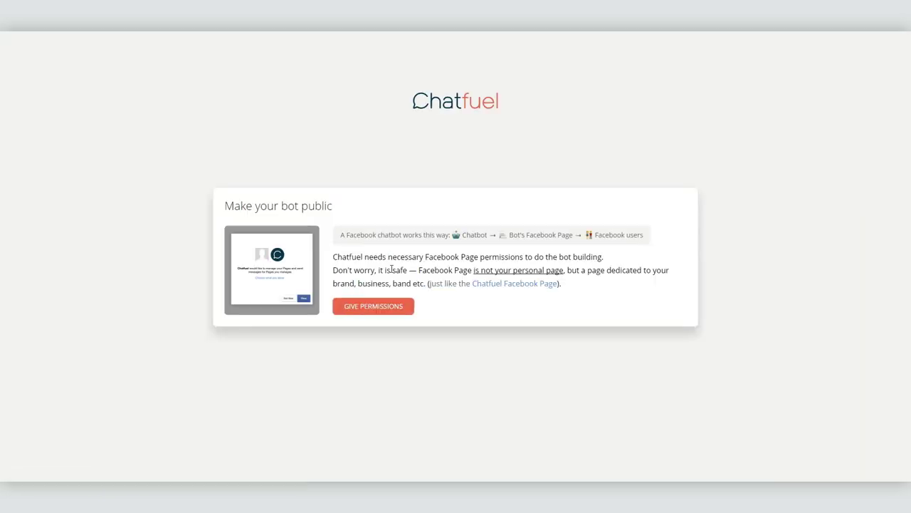
{"action": "left_click", "coordinate": [375, 312]}
{"action": "left_click", "coordinate": [560, 302]}
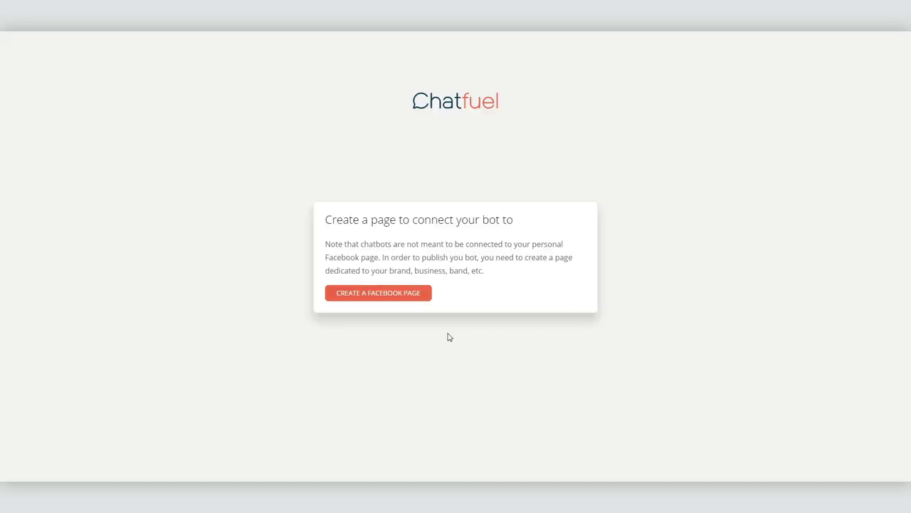
- Create an artist/public-figure Facebook Page in the Кинорежиссер category, named with the author's name
{"action": "left_click", "coordinate": [395, 297]}
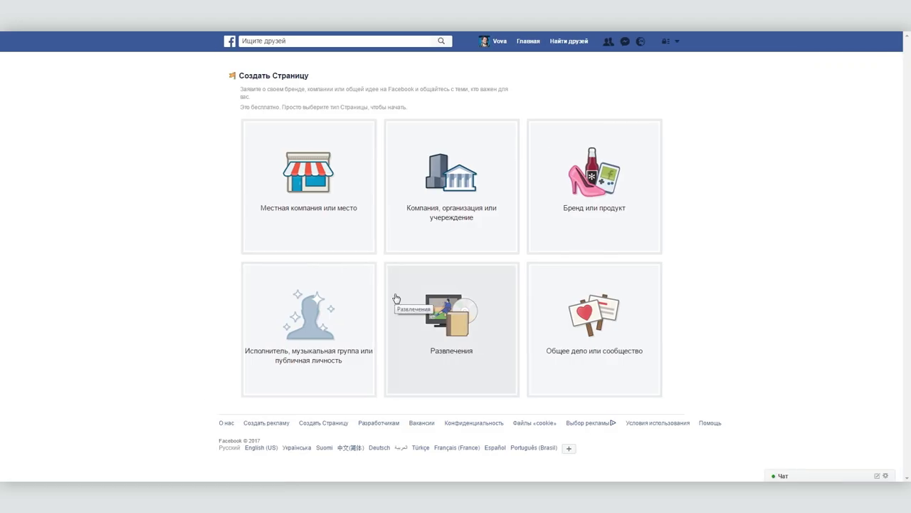
{"action": "left_click", "coordinate": [311, 300]}
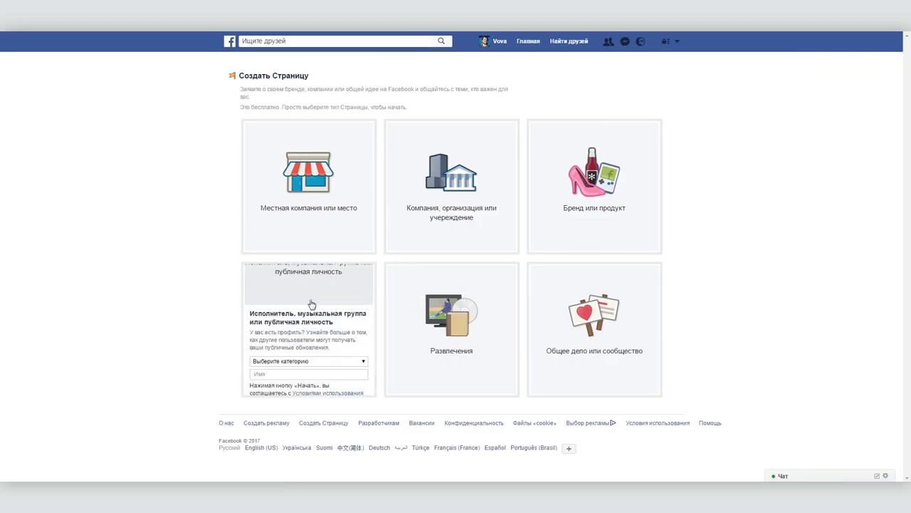
{"action": "left_click", "coordinate": [311, 321]}
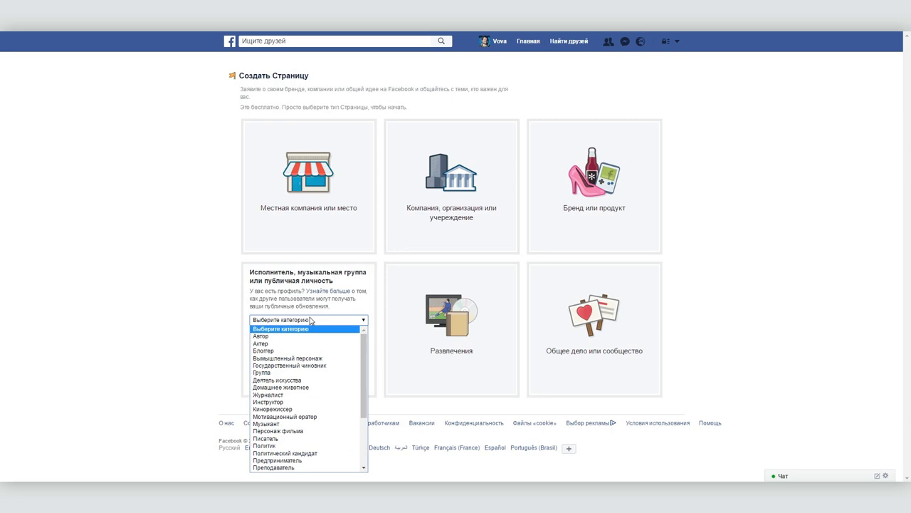
{"action": "left_click", "coordinate": [298, 410]}
{"action": "left_click", "coordinate": [270, 334]}
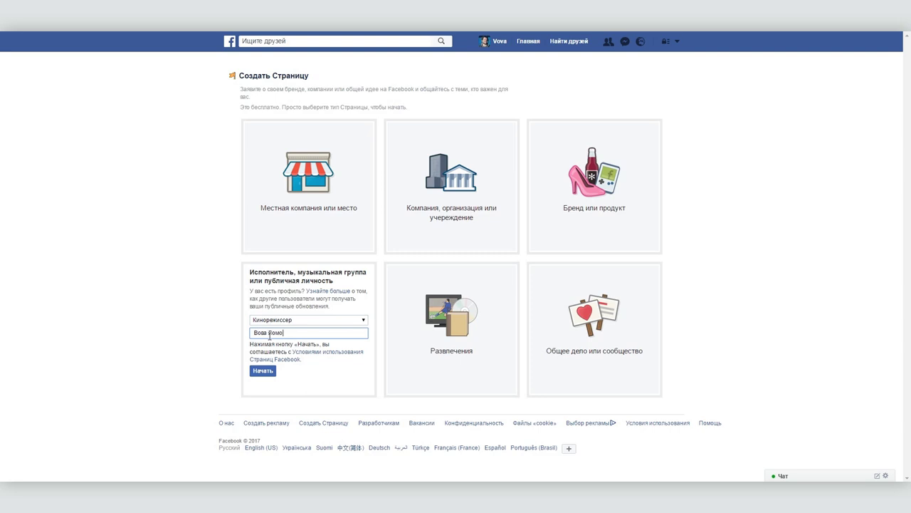
{"action": "type", "text": "Вова Ломов"}
{"action": "left_click", "coordinate": [264, 370]}
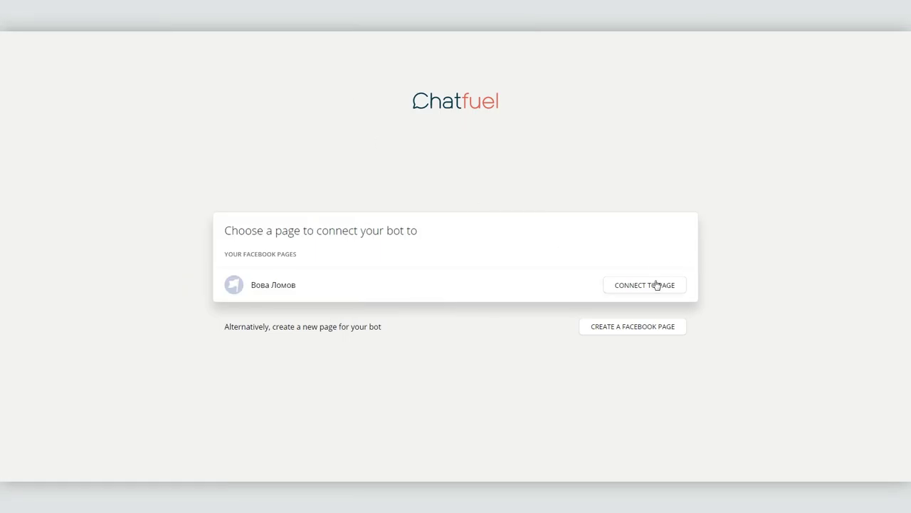
- Connect My First Bot to the new Page, step through the tutorial to Step 4 and minimize it
{"action": "left_click", "coordinate": [657, 285]}
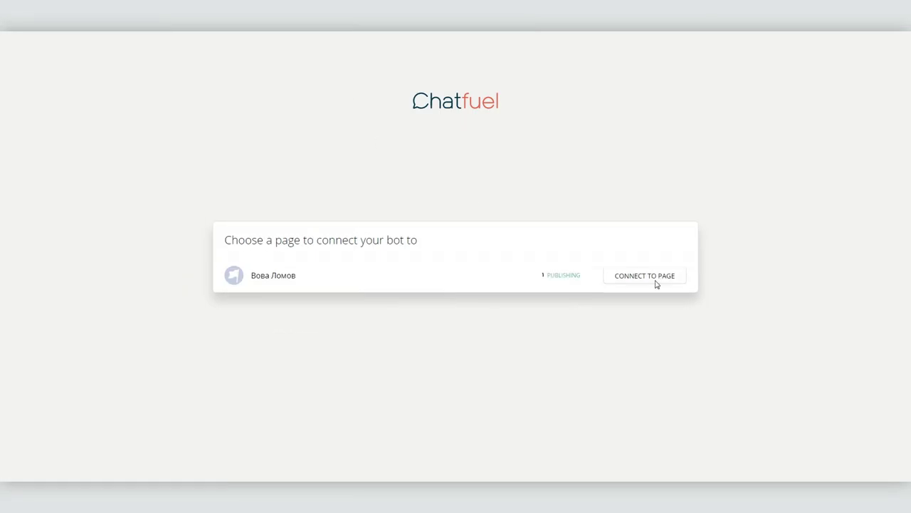
{"action": "left_click", "coordinate": [757, 385]}
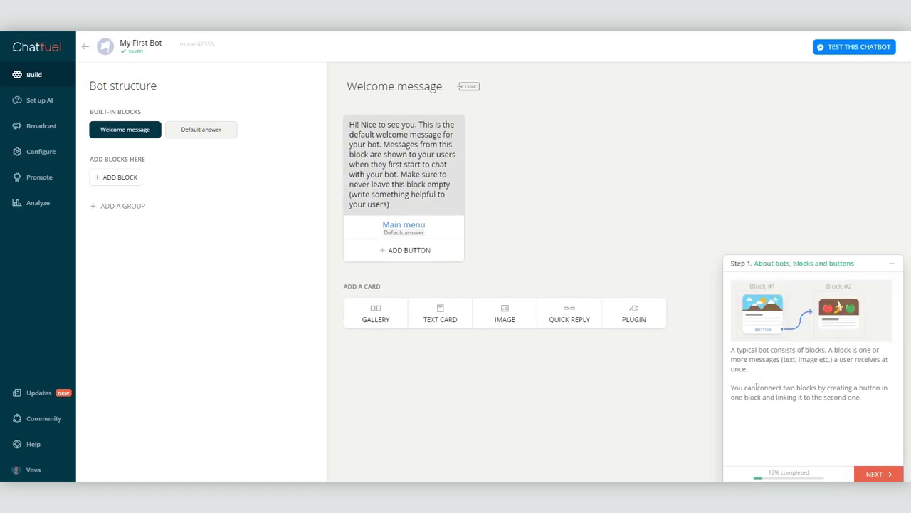
{"action": "left_click", "coordinate": [862, 474]}
{"action": "left_click", "coordinate": [858, 474]}
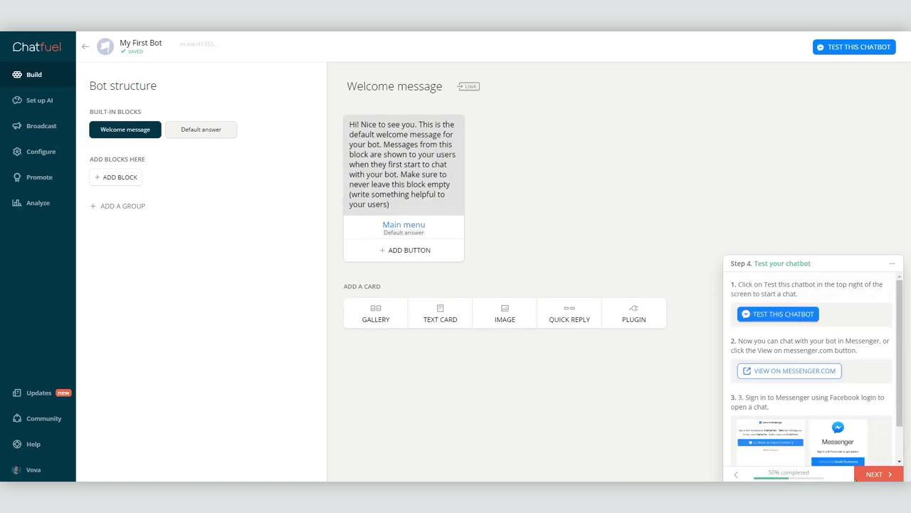
{"action": "left_click", "coordinate": [892, 263]}
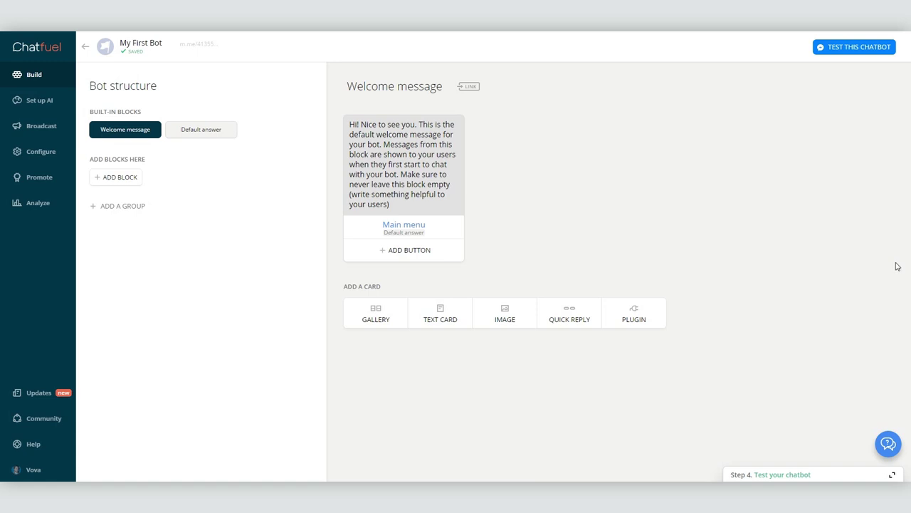
- Replace the Welcome message text with a Russian greeting introducing the bot as the author's alter ego
{"action": "left_click", "coordinate": [415, 164]}
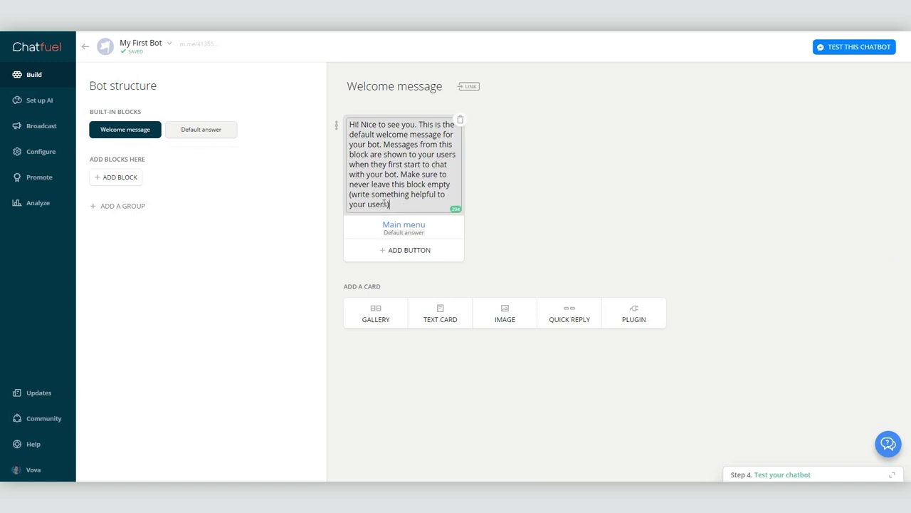
{"action": "left_click_drag", "start_coordinate": [384, 203], "coordinate": [297, 102]}
{"action": "type", "text": "Привет! Я Alter "}
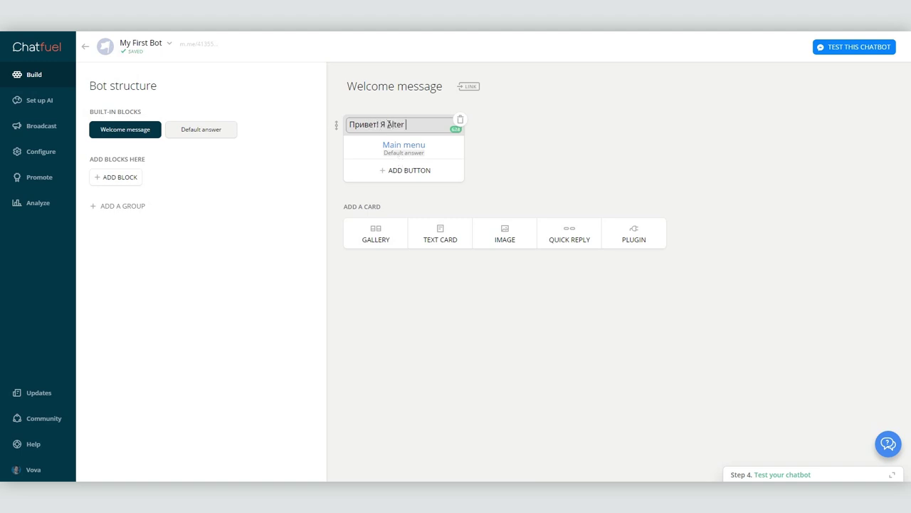
{"action": "type", "text": "ego Вовы Ломова. Меня не существует в физической оболочке, но неизве"}
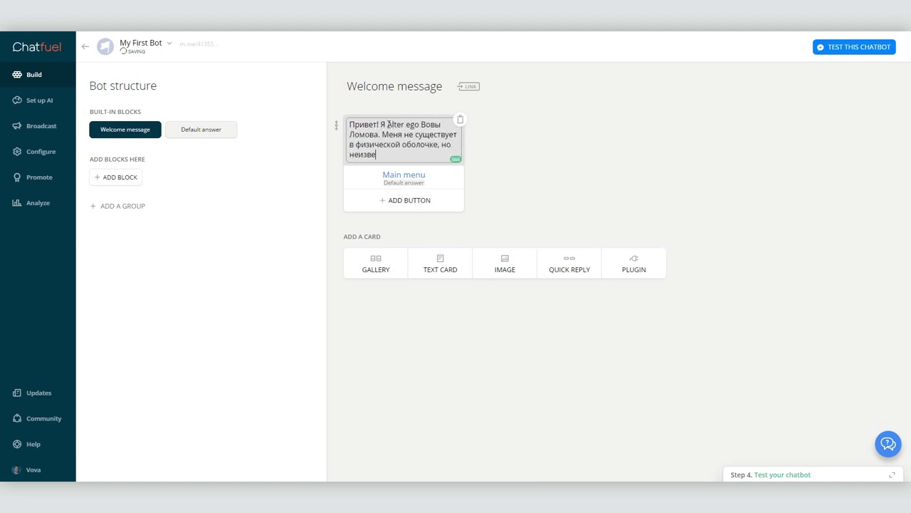
{"action": "type", "text": "стно, кто из нас более реален. Потому, если у вас есть вопросы - задавайте, постараюсь ответить. А ни"}
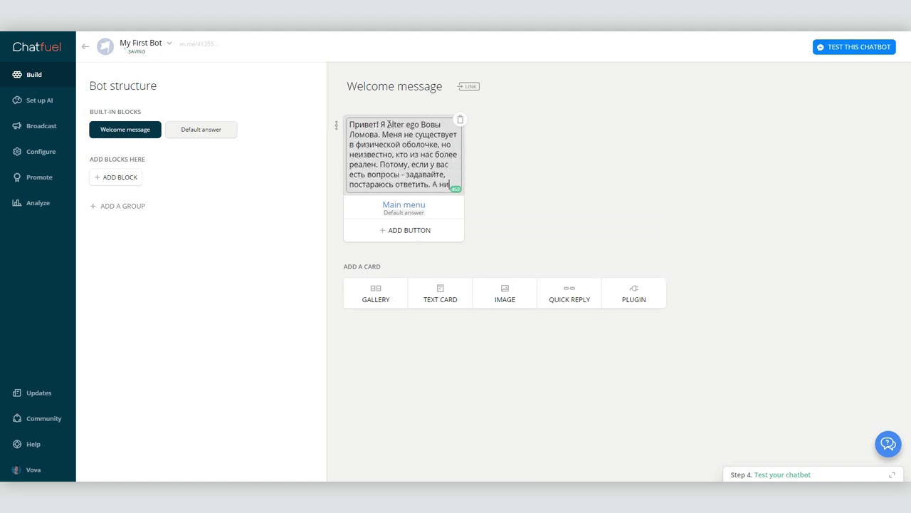
{"action": "type", "text": "же я подготовил для вас ряд стандартных ответов"}
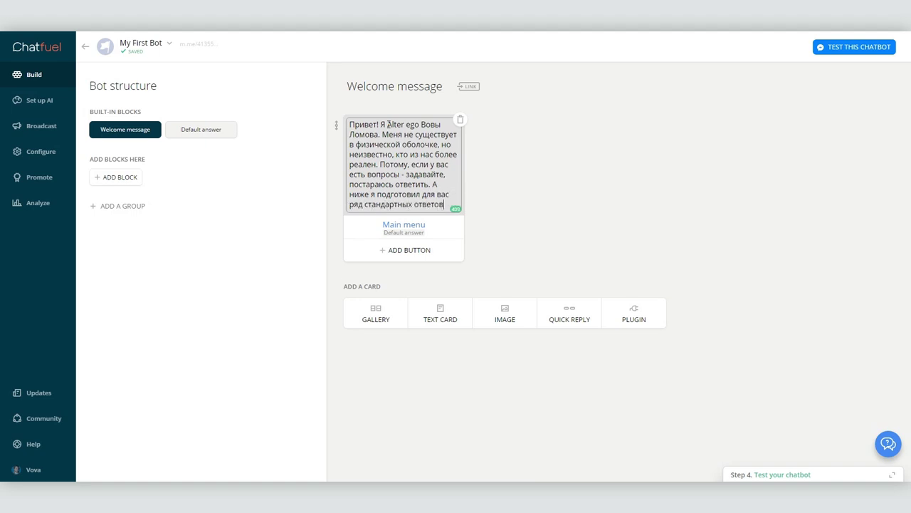
{"action": "left_click", "coordinate": [404, 224]}
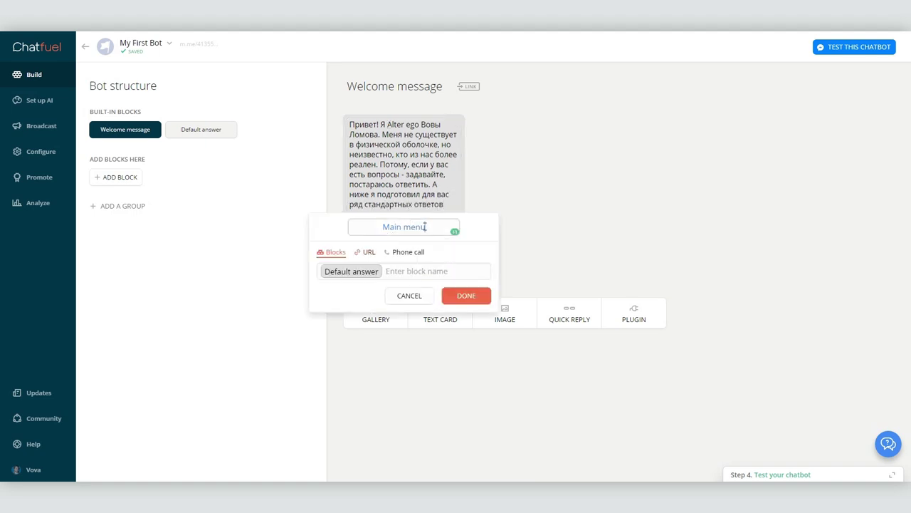
- Rename the Main menu button to Как меня найти and add buttons Посмотреть работы and Расценки
{"action": "triple_click", "coordinate": [370, 232]}
{"action": "type", "text": "Как меня найти"}
{"action": "left_click", "coordinate": [462, 296]}
{"action": "left_click", "coordinate": [401, 250]}
{"action": "type", "text": "Посмотреть работы"}
{"action": "left_click", "coordinate": [324, 294]}
{"action": "left_click", "coordinate": [353, 317]}
{"action": "left_click", "coordinate": [464, 319]}
{"action": "left_click", "coordinate": [402, 273]}
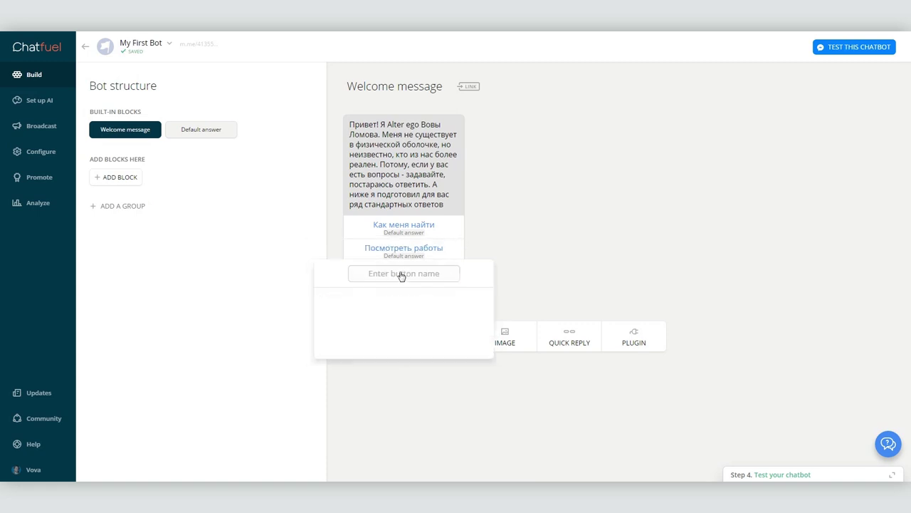
{"action": "type", "text": "Расценки"}
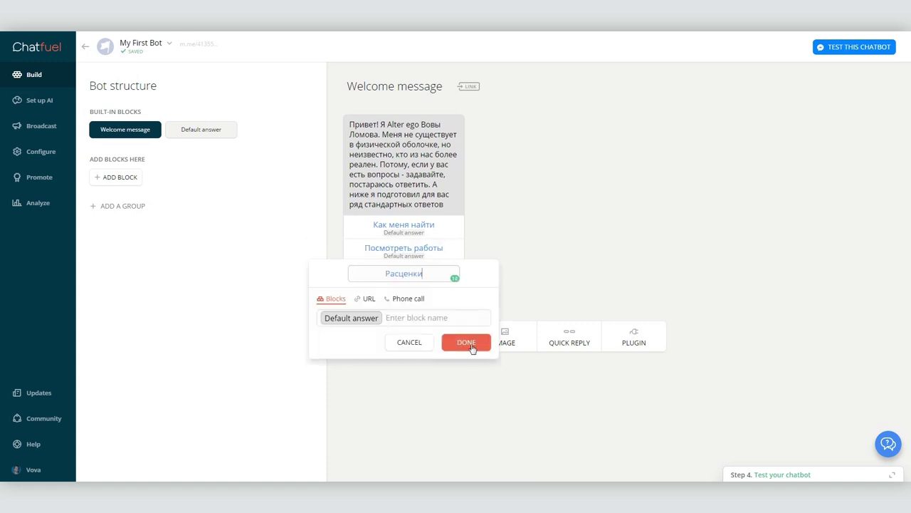
{"action": "left_click", "coordinate": [466, 342]}
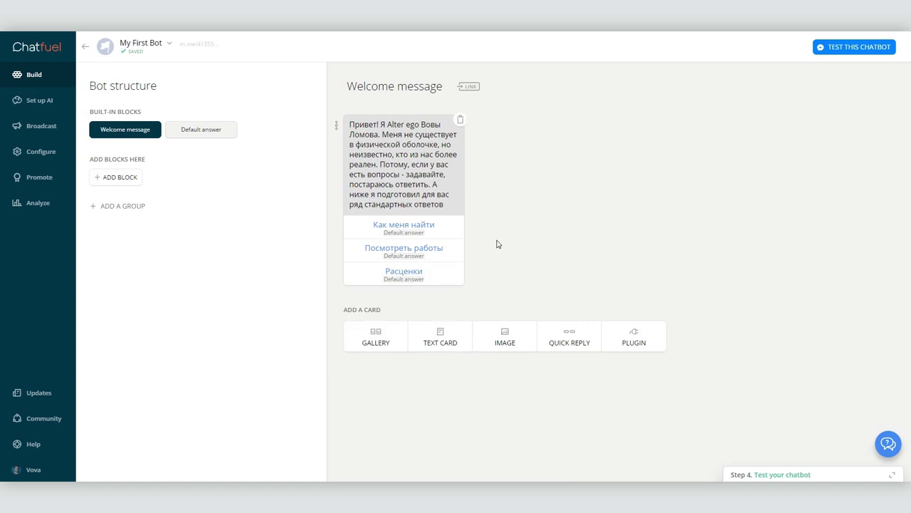
- Set the Default answer text to 'Ок, я вас не понял. Попробуйте переформулировать вопрос…'
{"action": "left_click", "coordinate": [202, 132]}
{"action": "left_click", "coordinate": [414, 184]}
{"action": "left_click_drag", "start_coordinate": [430, 214], "coordinate": [331, 128]}
{"action": "type", "text": "Ок"}
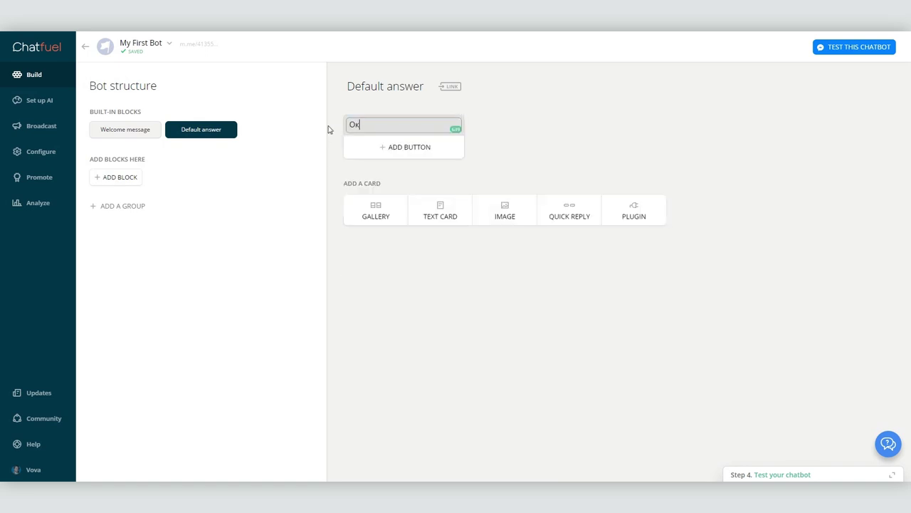
{"action": "type", "text": ", я вас не понял. Попробуйте переформулировать вопрос, или выберите вопрос из списка"}
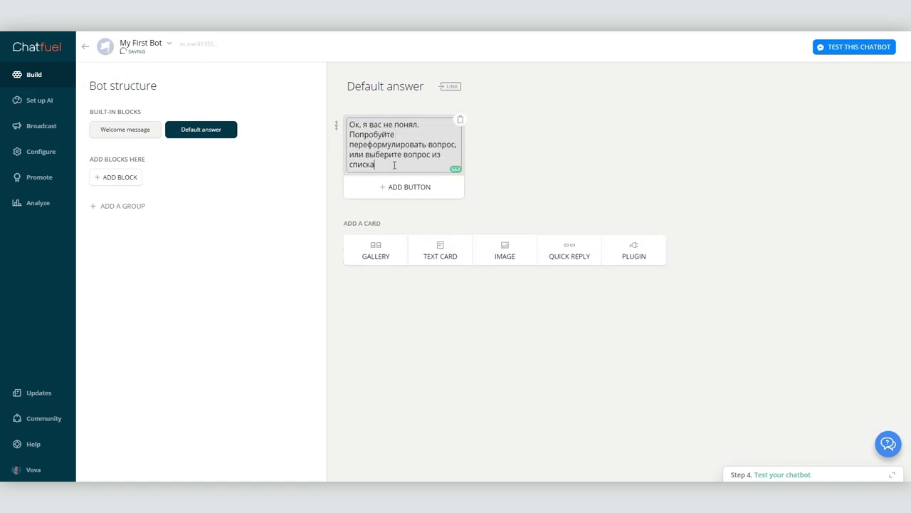
{"action": "left_click", "coordinate": [484, 200]}
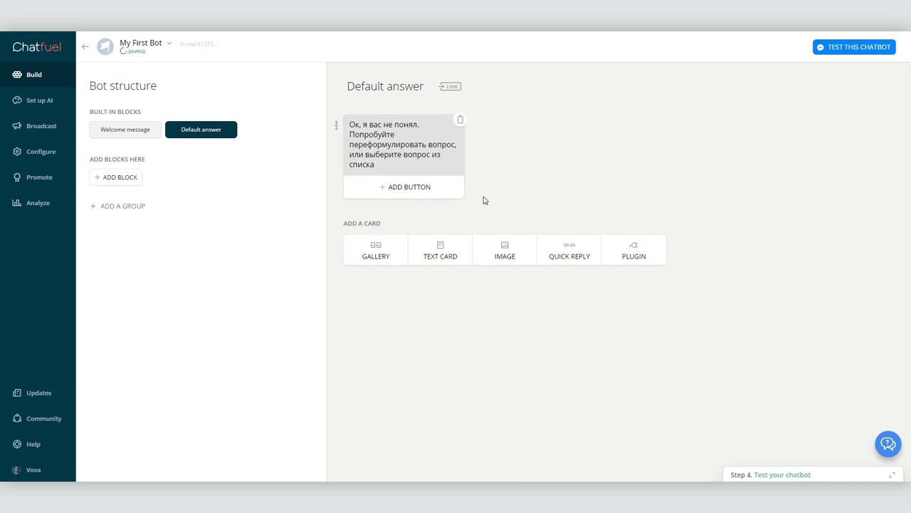
- Test the bot in Messenger by sending 'Ед вопросы, да' and receiving the fallback reply
{"action": "left_click", "coordinate": [845, 49]}
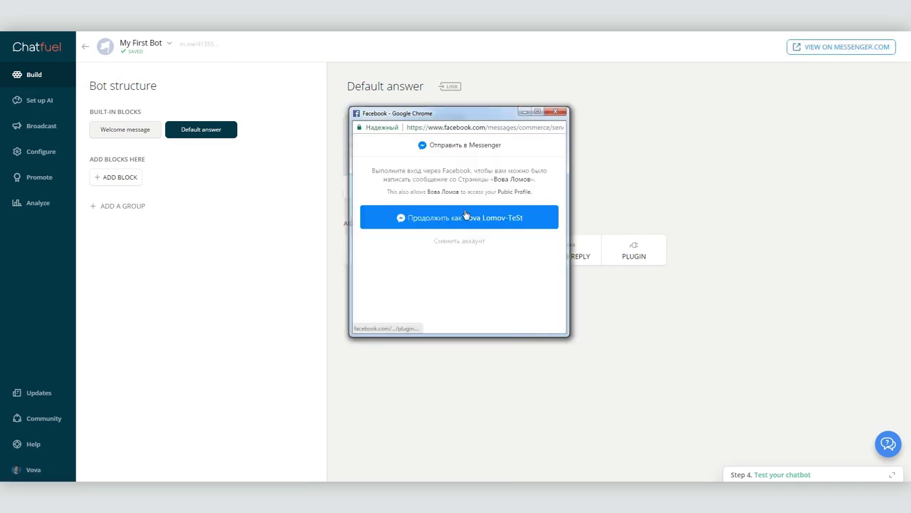
{"action": "left_click", "coordinate": [462, 216]}
{"action": "scroll", "coordinate": [755, 406], "scroll_direction": "down", "scroll_amount": 3}
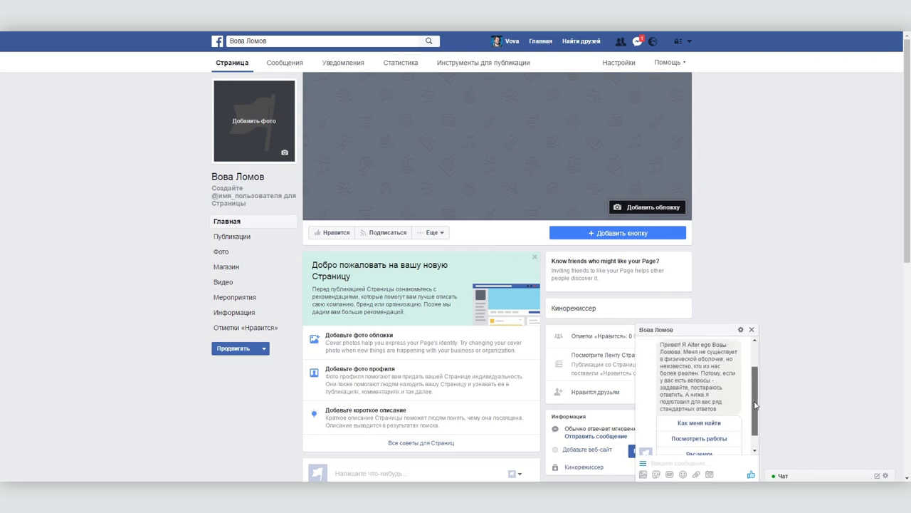
{"action": "scroll", "coordinate": [755, 406], "scroll_direction": "down", "scroll_amount": 1}
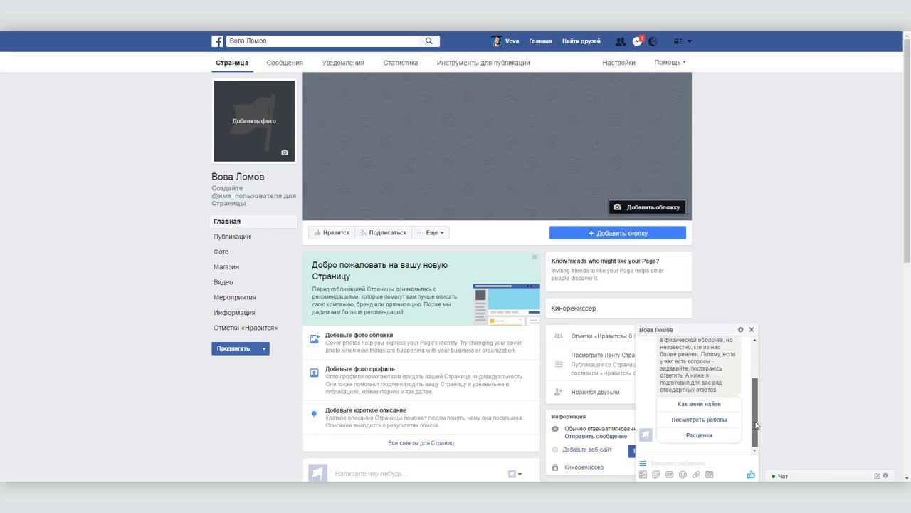
{"action": "left_click", "coordinate": [681, 462]}
{"action": "type", "text": "Ед вопросы, да"}
{"action": "key", "text": "Return"}
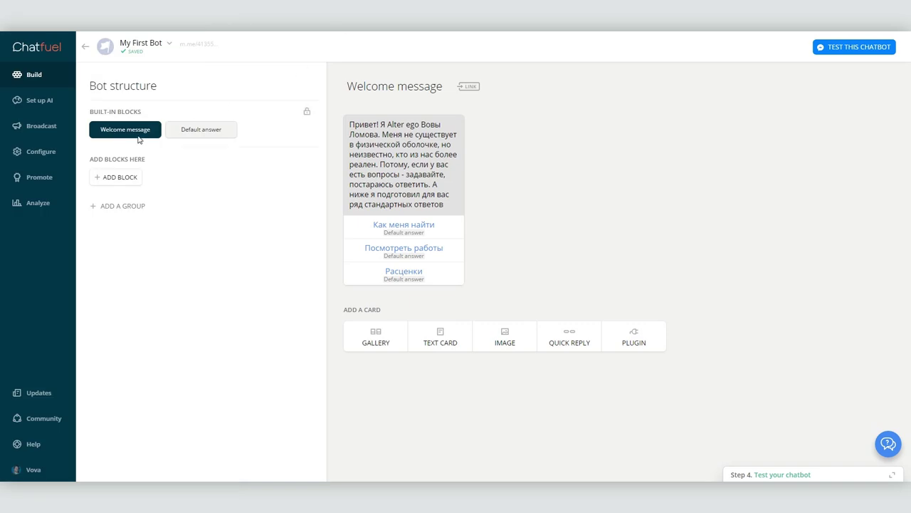
- Create a new block named Как меня найти
{"action": "left_click", "coordinate": [195, 132]}
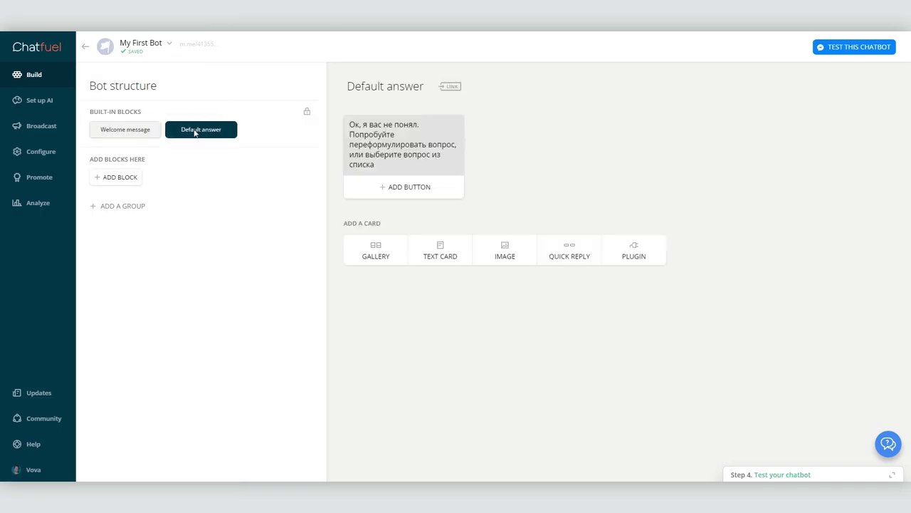
{"action": "left_click", "coordinate": [107, 180]}
{"action": "type", "text": "Как меня найти"}
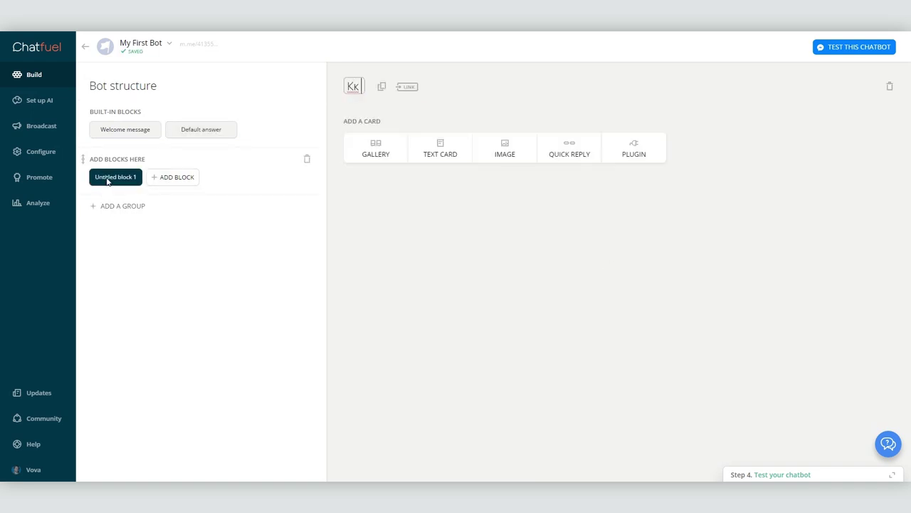
{"action": "key", "text": "Return"}
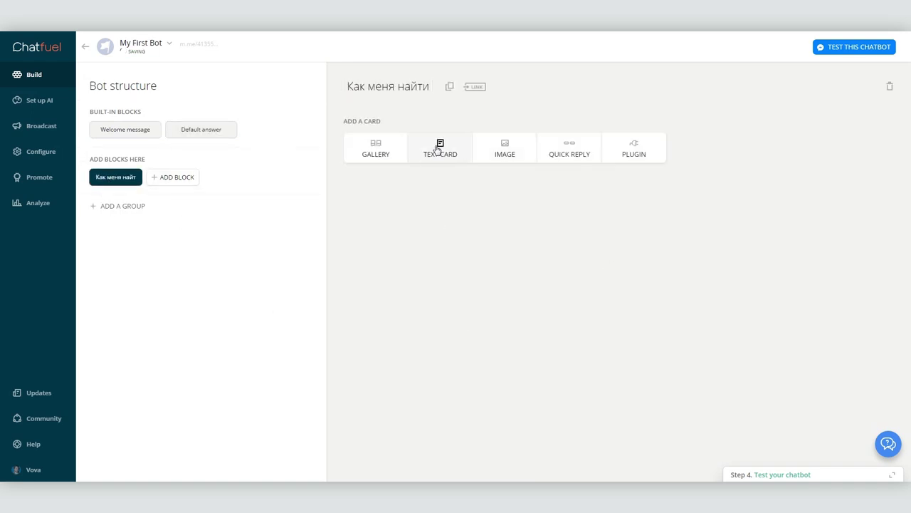
- Add two text cards about contacting the author by e-mail, then create a block named Обратная связь
{"action": "left_click", "coordinate": [438, 148]}
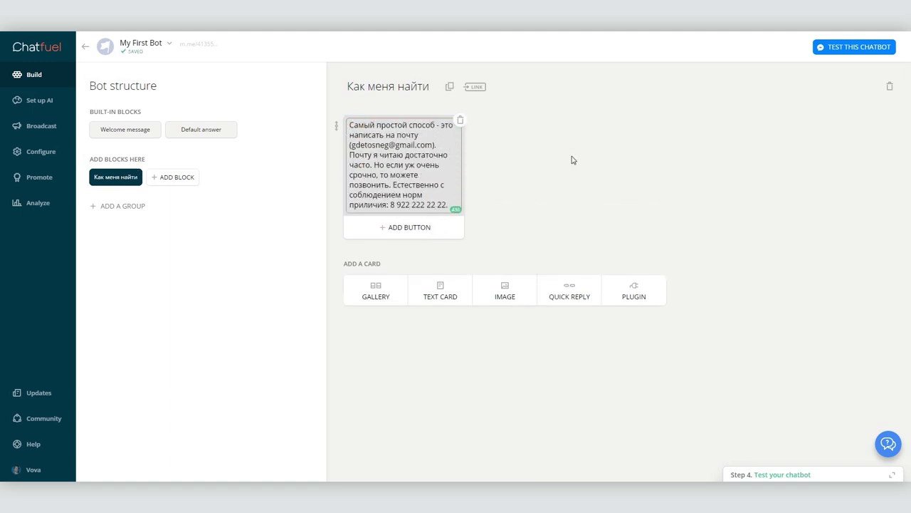
{"action": "left_click", "coordinate": [430, 289]}
{"action": "type", "text": "А лучше всего, опишите свой заказ, что вам нужно и когд аи"}
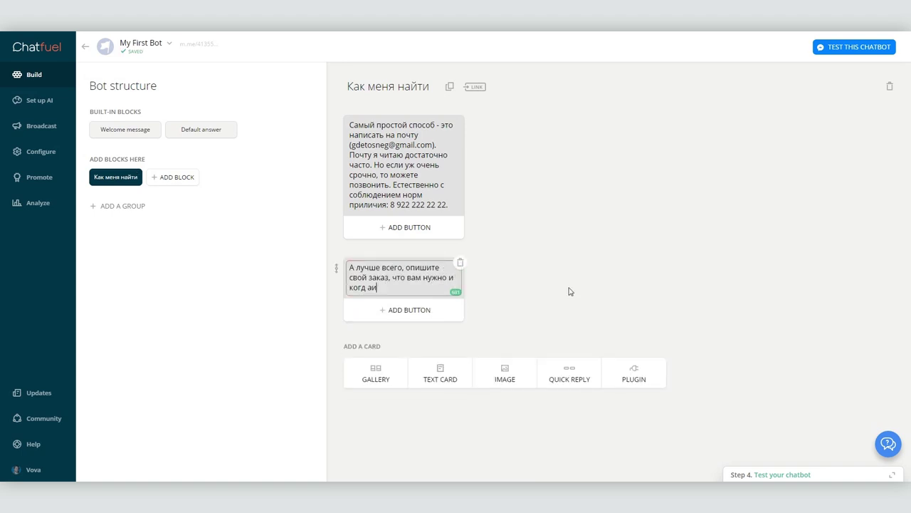
{"action": "key", "text": "BackSpace"}
{"action": "key", "text": "BackSpace"}
{"action": "key", "text": "BackSpace"}
{"action": "type", "text": "а и я сам с вами свяжусь."}
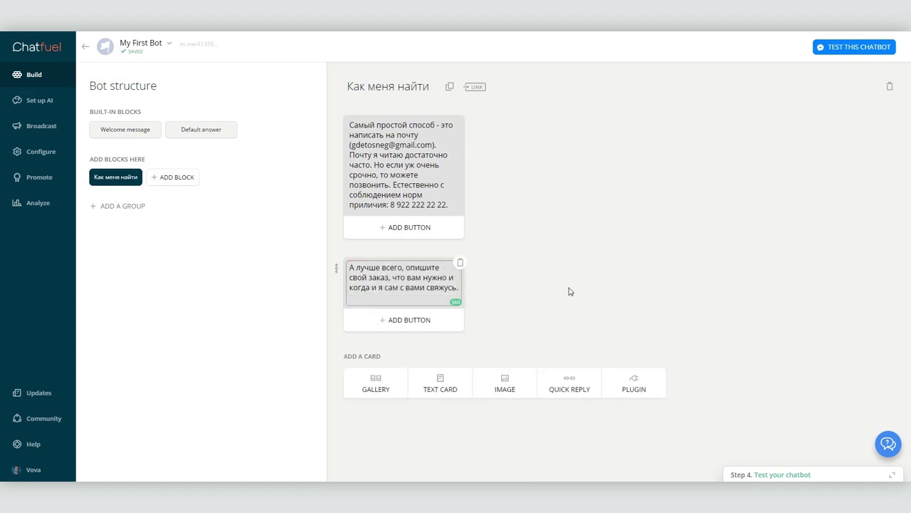
{"action": "left_click", "coordinate": [569, 291]}
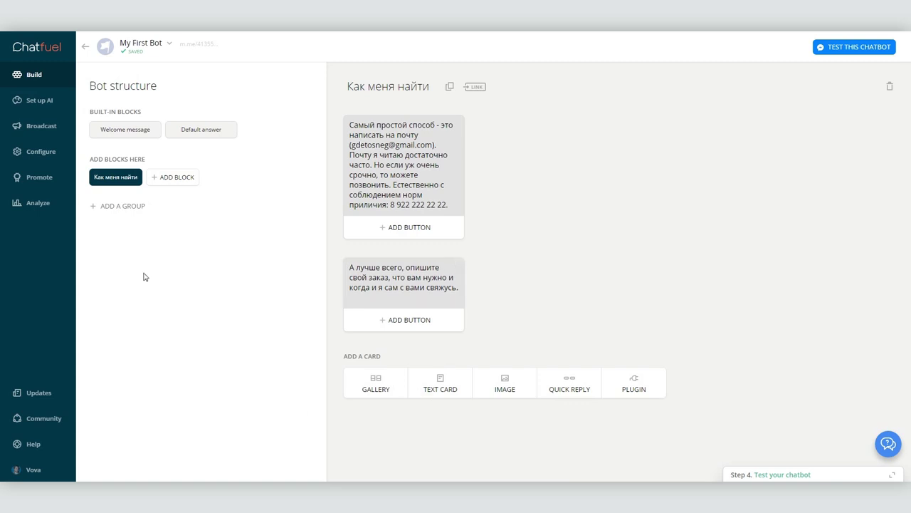
{"action": "left_click", "coordinate": [172, 178]}
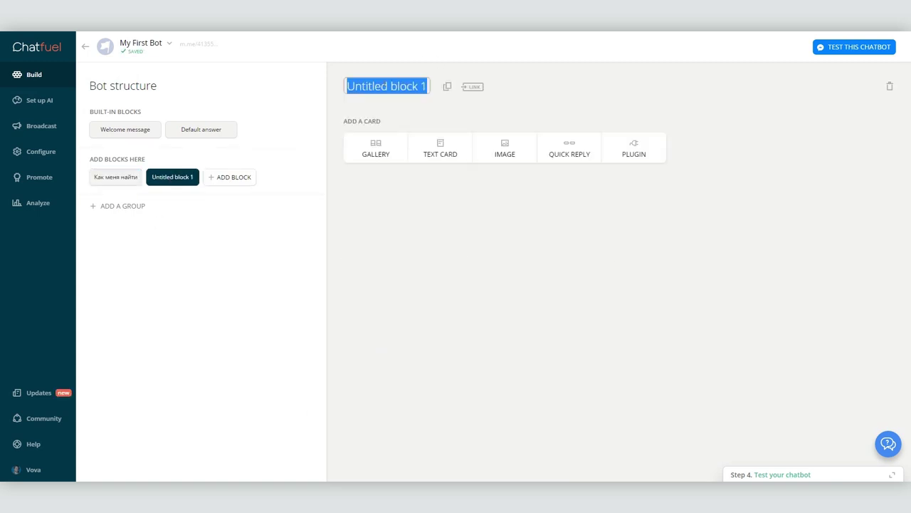
{"action": "type", "text": "Обратная связь"}
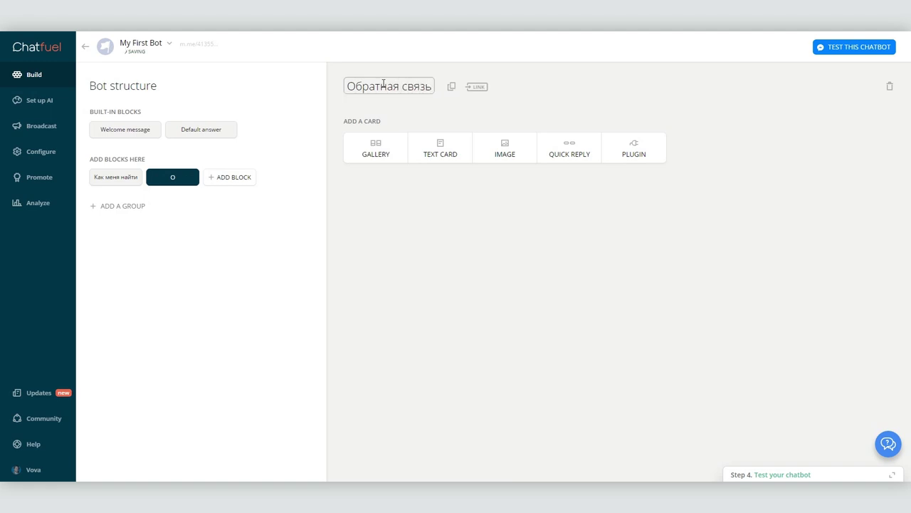
- Add a User input card asking what is needed (Что) and the deadline (Когда)
{"action": "left_click", "coordinate": [633, 154]}
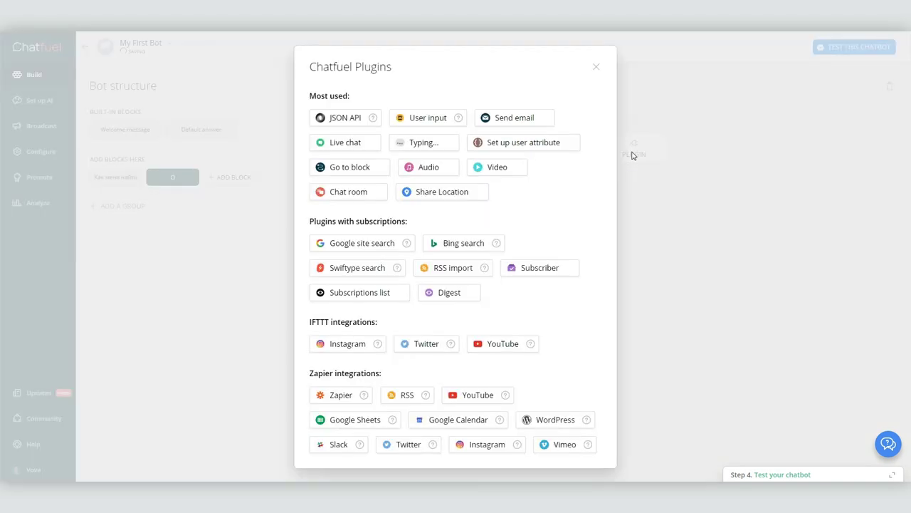
{"action": "left_click", "coordinate": [400, 117]}
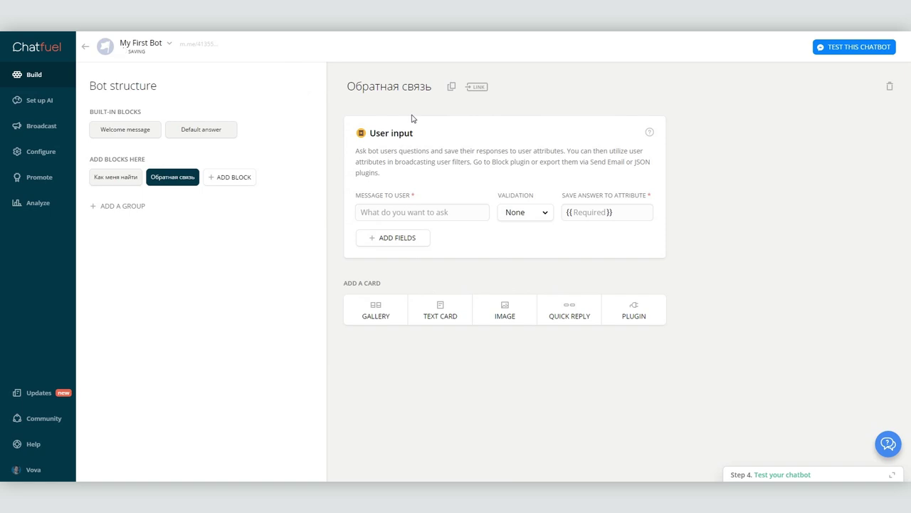
{"action": "type", "text": "Что именно Вас "}
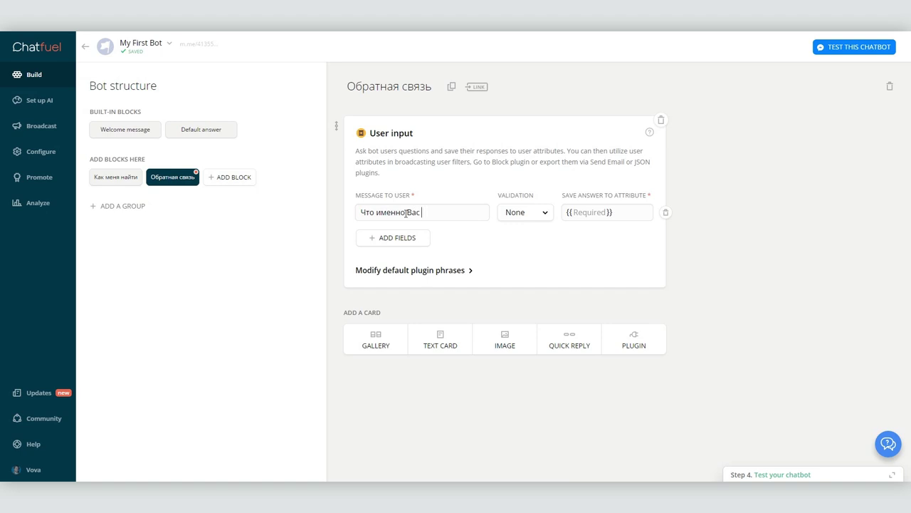
{"action": "type", "text": "интересует: клип, реклама, документальный фильм"}
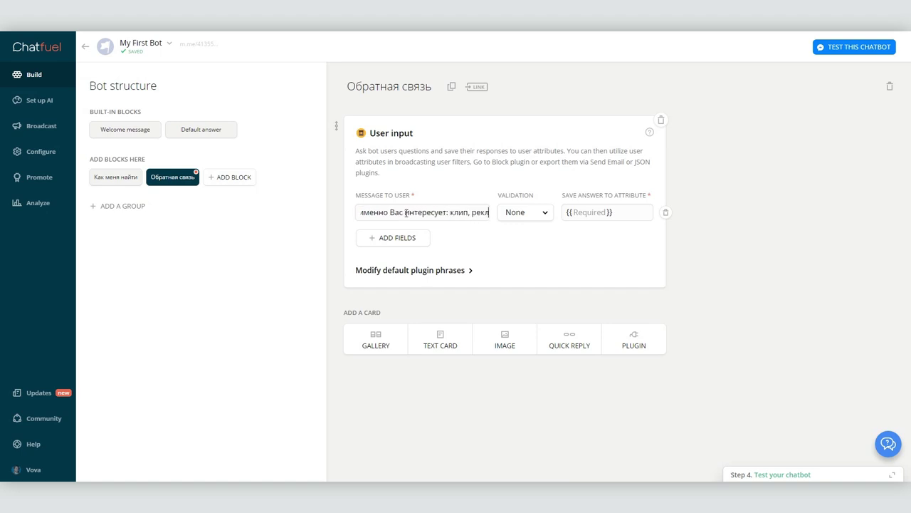
{"action": "left_click", "coordinate": [530, 217]}
{"action": "left_click", "coordinate": [595, 213]}
{"action": "type", "text": "Что"}
{"action": "left_click", "coordinate": [378, 244]}
{"action": "type", "text": "Когда все должно быть готово? Когда вы планируете приступить к съемке?"}
{"action": "key", "text": "Tab"}
{"action": "key", "text": "Tab"}
{"action": "type", "text": "Когда"}
{"action": "key", "text": "Return"}
- Add User input questions for the budget (Сколько) and a phone or e-mail contact (Контакт)
{"action": "left_click", "coordinate": [396, 262]}
{"action": "type", "text": "Каков примерно бюджет? \"От\" и \"до\""}
{"action": "left_click", "coordinate": [586, 264]}
{"action": "type", "text": "Сколько"}
{"action": "key", "text": "Return"}
{"action": "left_click", "coordinate": [388, 289]}
{"action": "type", "text": "Оставьте, пожалуйста, номер телефона или адрес почт"}
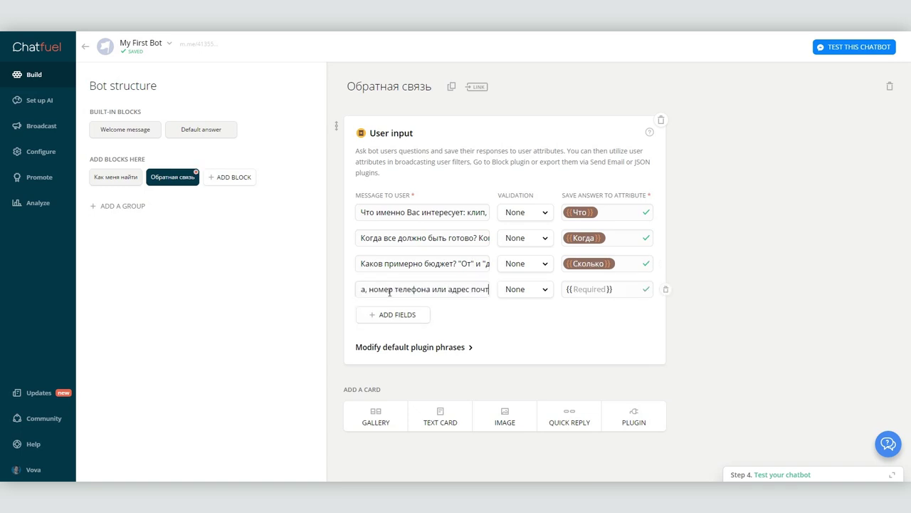
{"action": "type", "text": "ы"}
{"action": "key", "text": "Tab"}
{"action": "key", "text": "Tab"}
{"action": "type", "text": "Контакт"}
{"action": "key", "text": "Return"}
{"action": "left_click", "coordinate": [633, 412]}
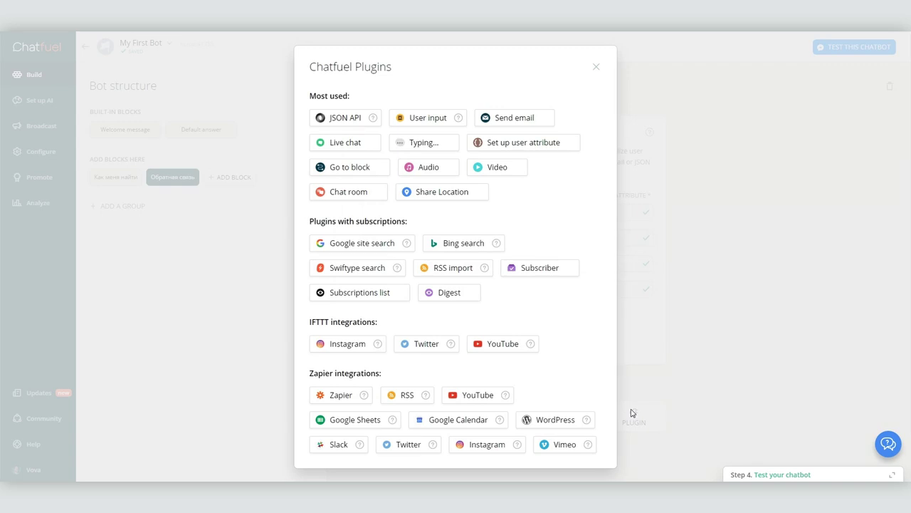
- Add a Send email card to the author's address with body {{Что}}, {{Когда}}, {{Сколько}}, {{Контакт}}
{"action": "left_click", "coordinate": [509, 118]}
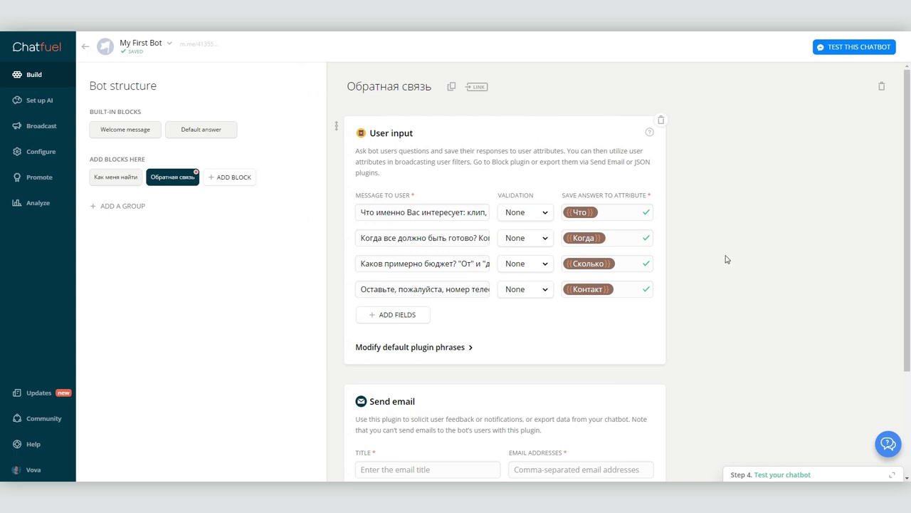
{"action": "left_click", "coordinate": [415, 373]}
{"action": "type", "text": "Заказ из FB"}
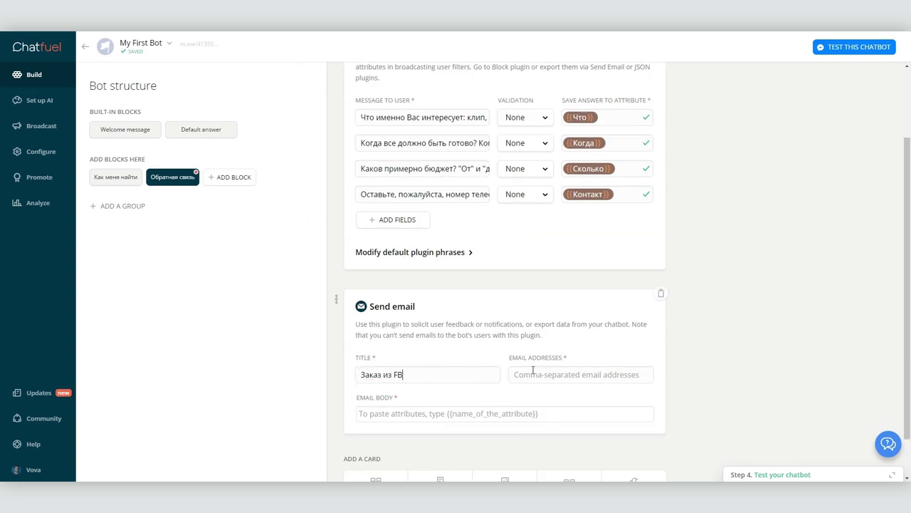
{"action": "left_click", "coordinate": [533, 372]}
{"action": "left_click", "coordinate": [432, 414]}
{"action": "type", "text": "Хnj {{"}
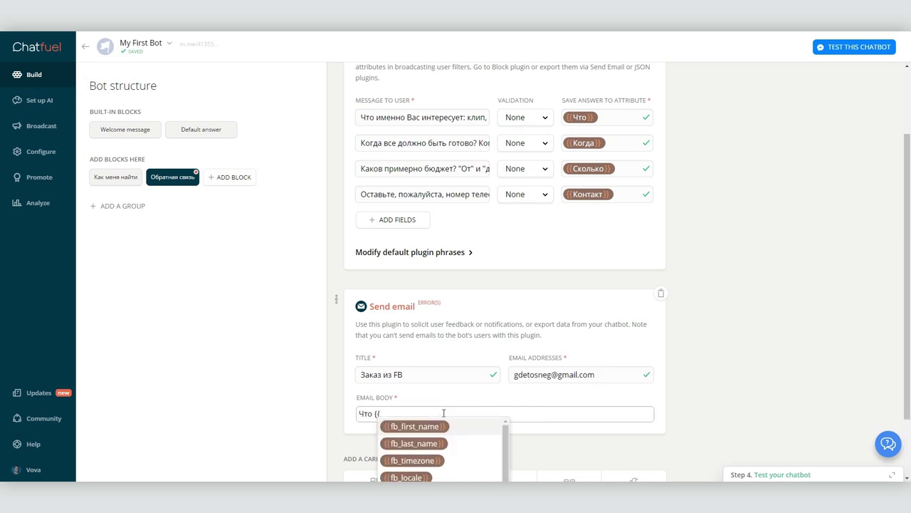
{"action": "scroll", "coordinate": [504, 385], "scroll_direction": "down", "scroll_amount": 3}
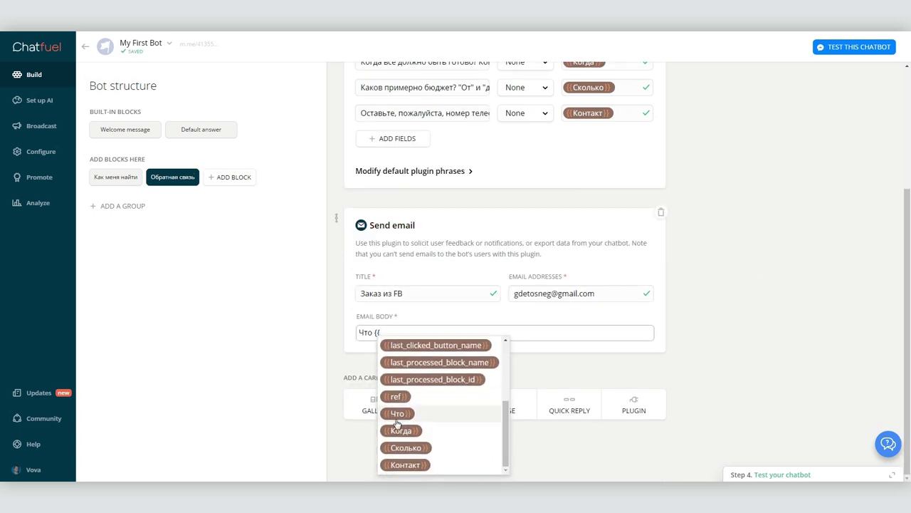
{"action": "left_click", "coordinate": [411, 415]}
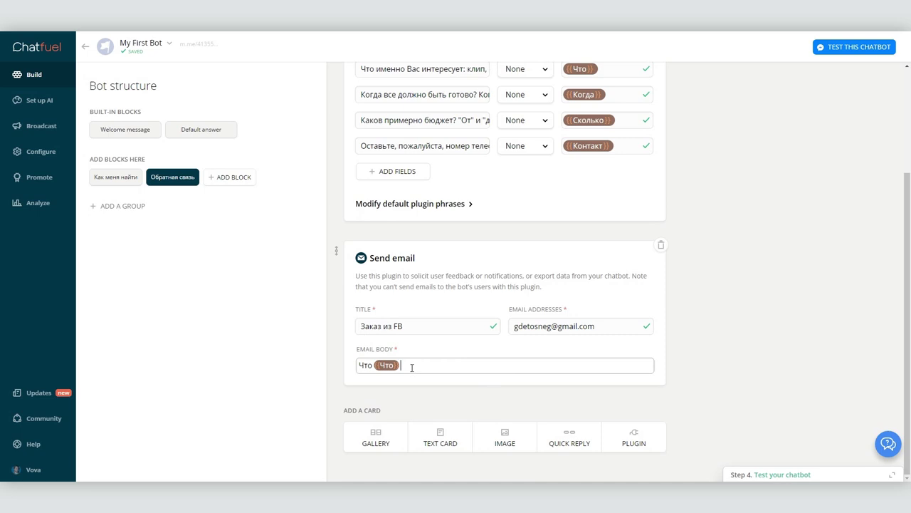
{"action": "type", "text": "огда: {{Когда}} Почем: {{Сколько}} Контакт: {{Контакт}}"}
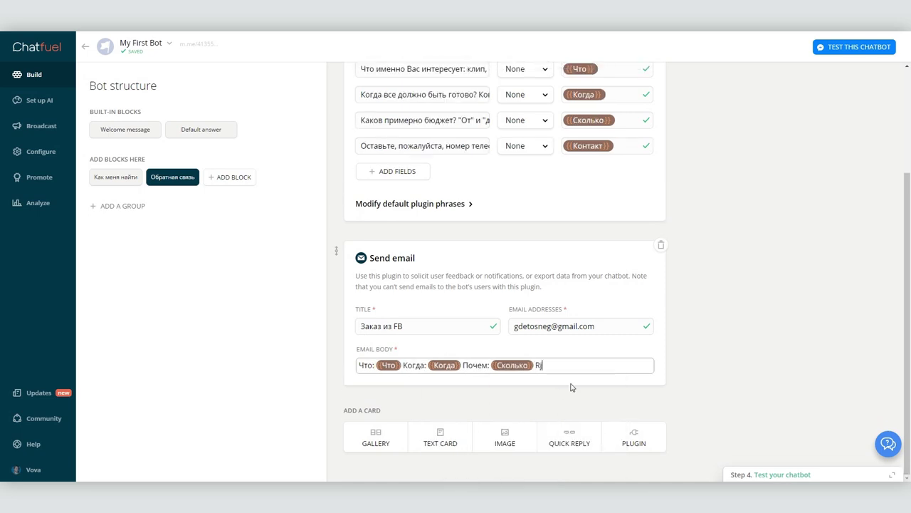
{"action": "scroll", "coordinate": [718, 382], "scroll_direction": "up", "scroll_amount": 3}
{"action": "scroll", "coordinate": [718, 383], "scroll_direction": "down", "scroll_amount": 2}
- Add a thank-you text card saying 'Я с Вами свяжусь в ближайшее время…'
{"action": "left_click", "coordinate": [435, 437]}
{"action": "scroll", "coordinate": [600, 417], "scroll_direction": "down", "scroll_amount": 1}
{"action": "left_click", "coordinate": [383, 351]}
{"action": "type", "text": "Cgfbc,j! Я с Вами свяжусь в ближайшее время. Если этого не произойдет, значит что-то в Вашем предложении меня смутило."}
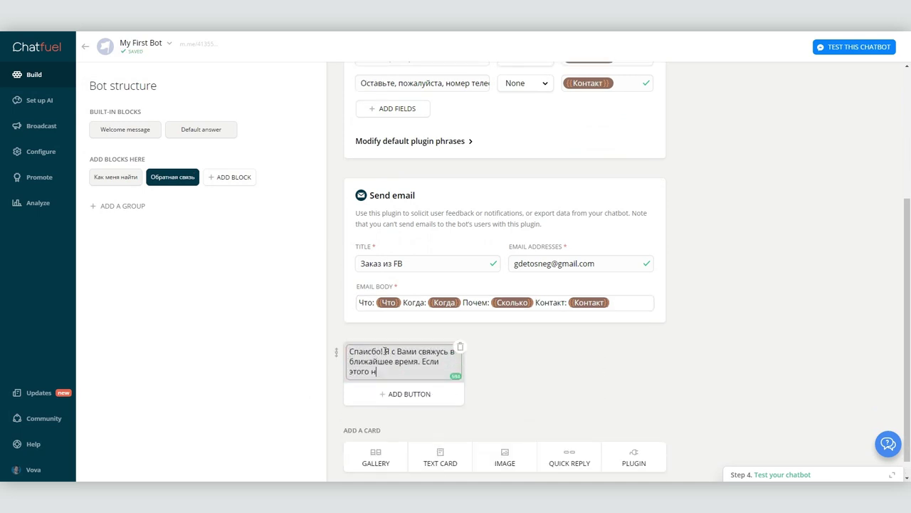
{"action": "left_click", "coordinate": [534, 373]}
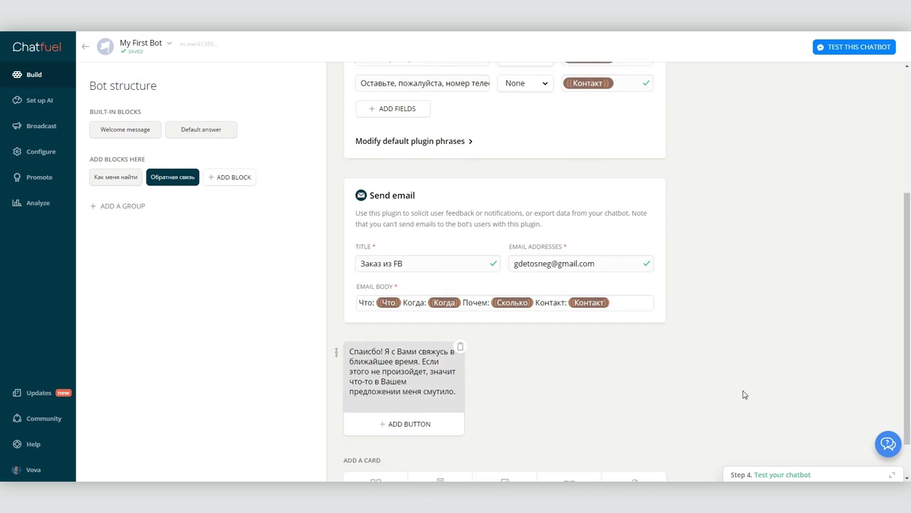
{"action": "left_click", "coordinate": [144, 135]}
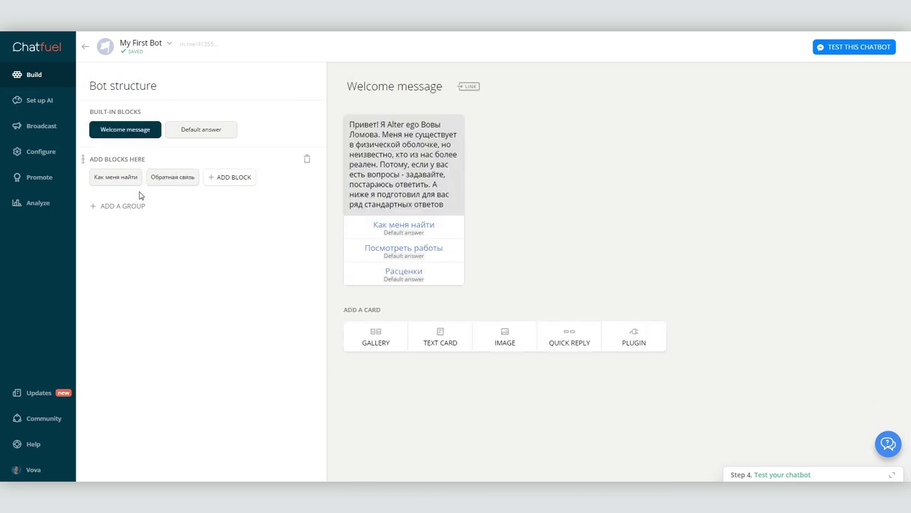
- In the Как меня найти block, add an Описать заказ button linking to Обратная связь
{"action": "left_click", "coordinate": [112, 177]}
{"action": "left_click", "coordinate": [412, 319]}
{"action": "type", "text": "Описать заказ"}
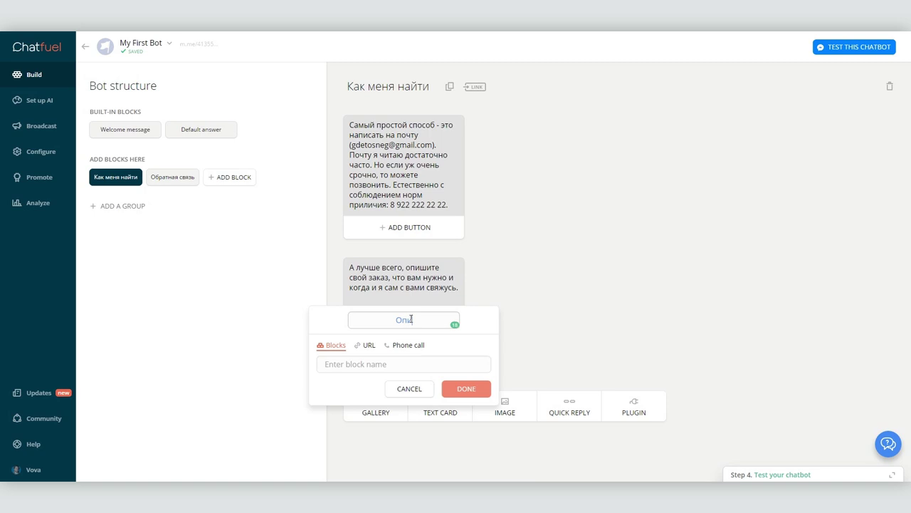
{"action": "left_click", "coordinate": [376, 364]}
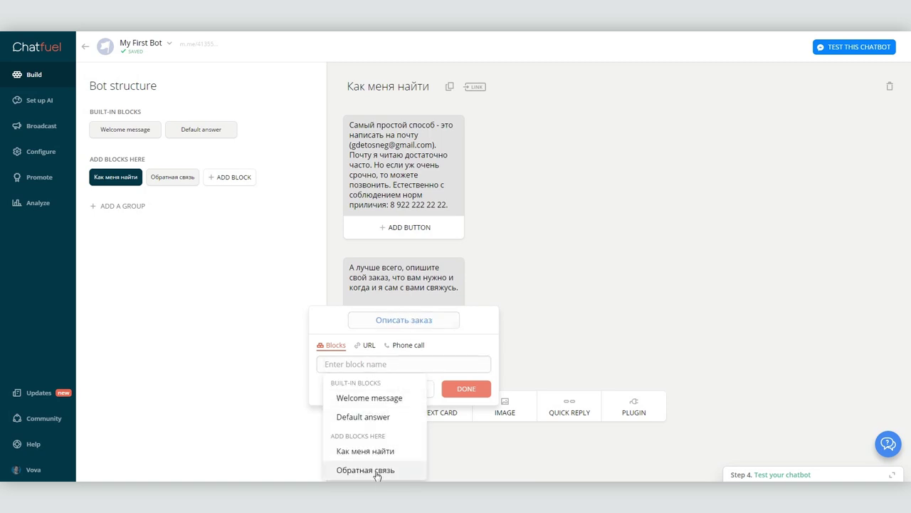
{"action": "left_click", "coordinate": [377, 472]}
{"action": "left_click", "coordinate": [448, 394]}
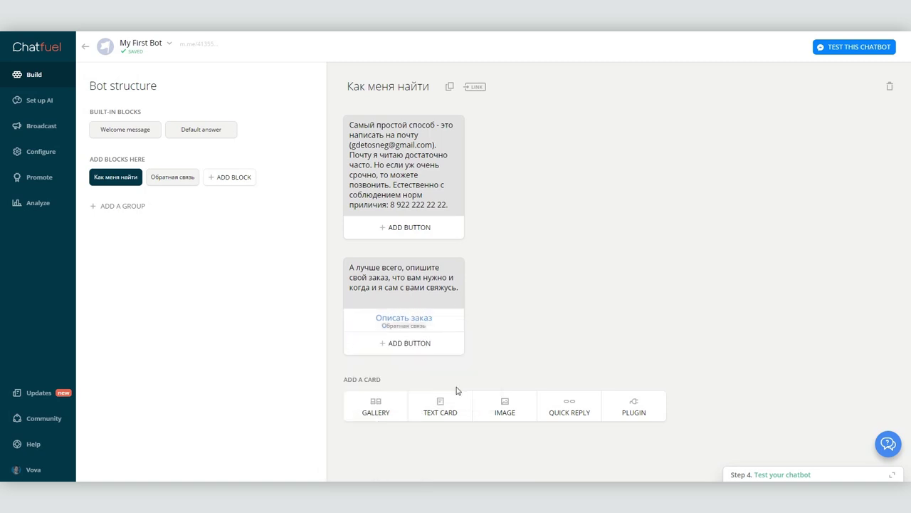
- Relink the Welcome message's Как меня найти button from Default answer to the Как меня найти block
{"action": "left_click", "coordinate": [128, 133]}
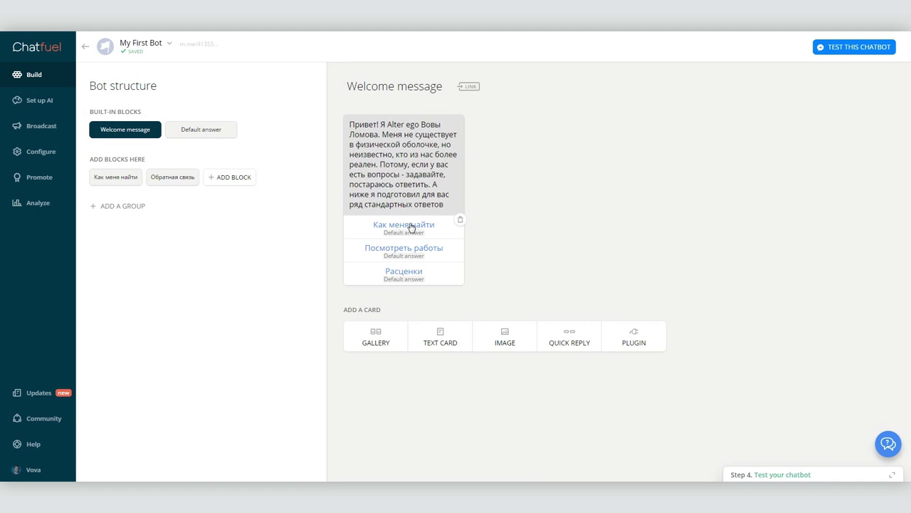
{"action": "left_click", "coordinate": [411, 226]}
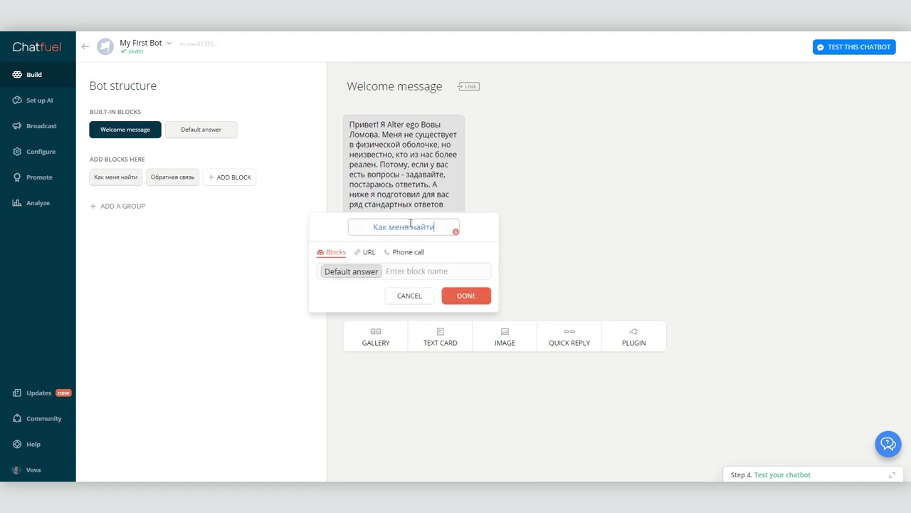
{"action": "left_click", "coordinate": [376, 270]}
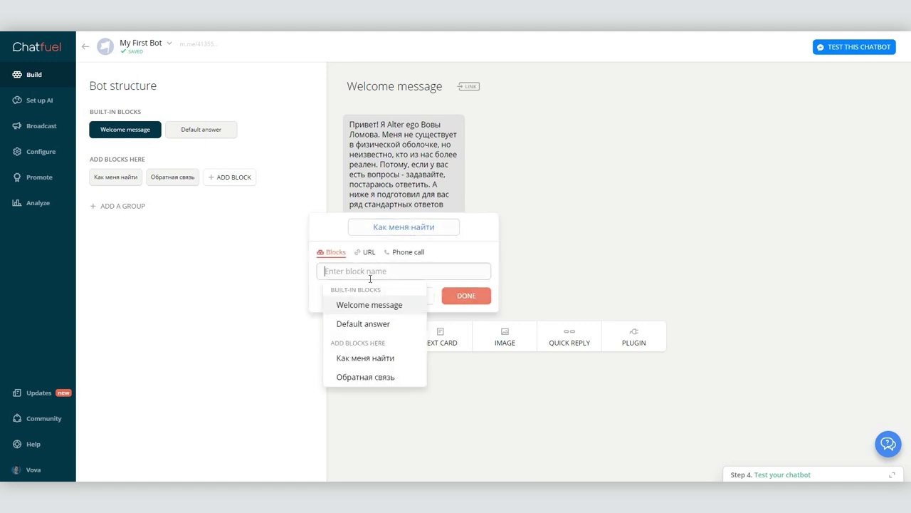
{"action": "left_click", "coordinate": [366, 363]}
{"action": "left_click", "coordinate": [469, 299]}
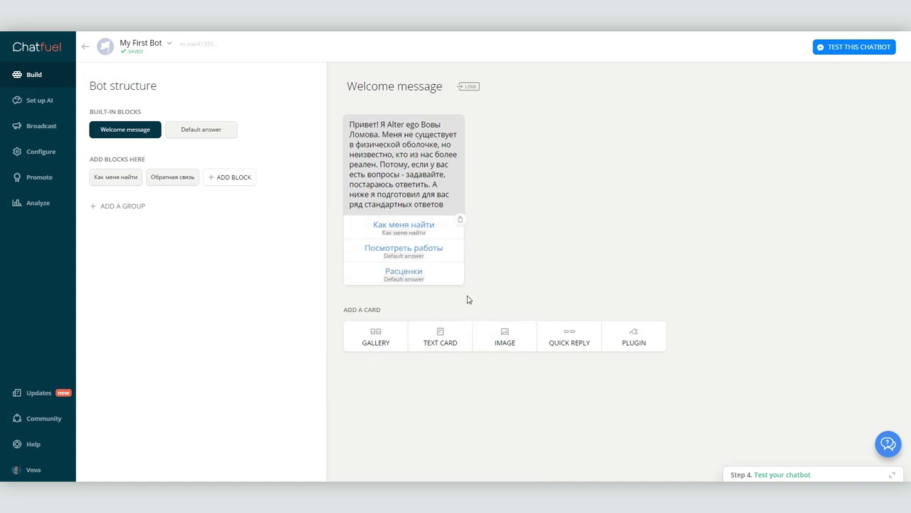
{"action": "left_click", "coordinate": [849, 51]}
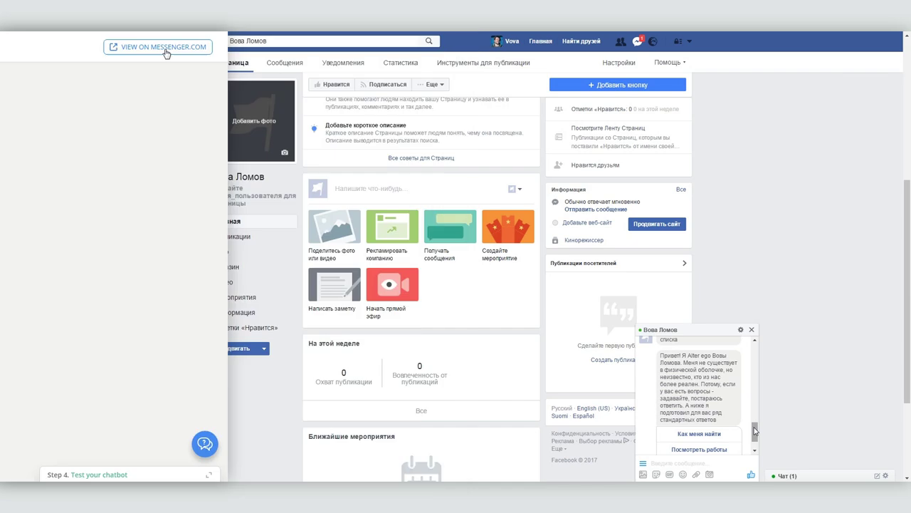
- Start the order questions in Messenger via 'Как меня найти' and 'Описать заказ'
{"action": "scroll", "coordinate": [756, 434], "scroll_direction": "down", "scroll_amount": 3}
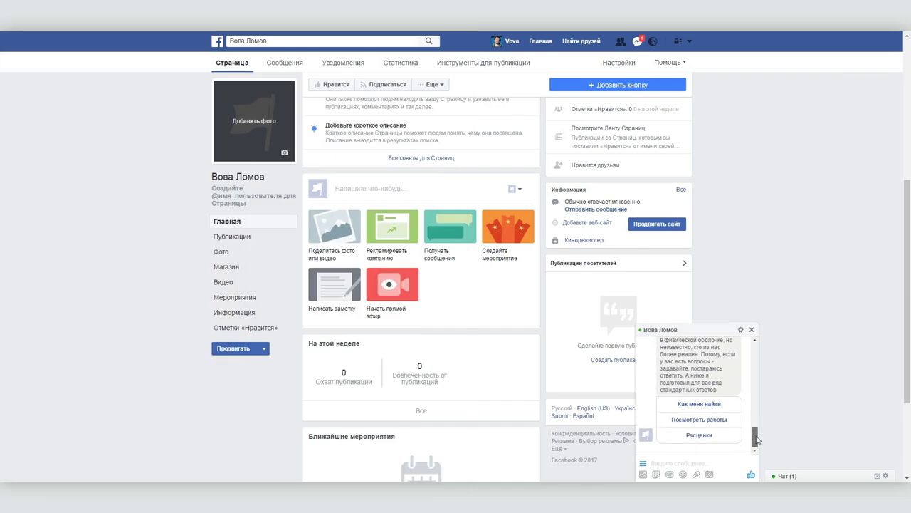
{"action": "left_click", "coordinate": [705, 405]}
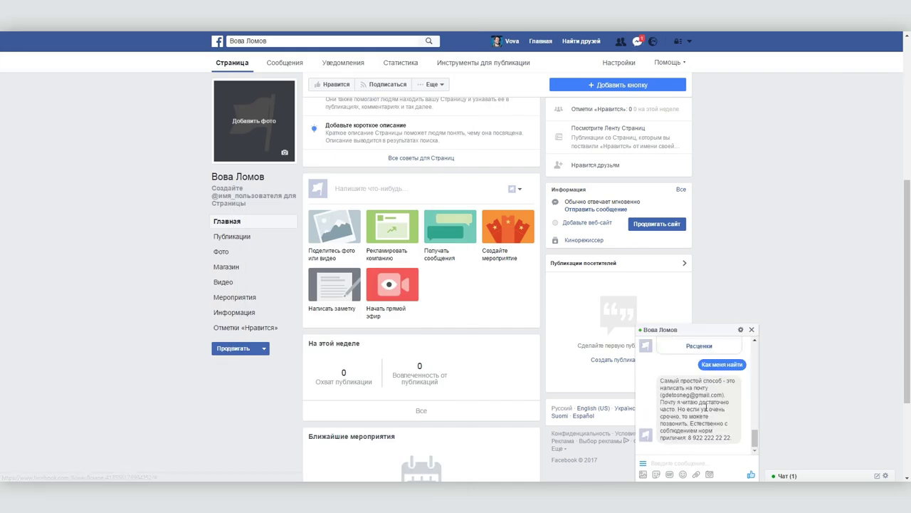
{"action": "left_click", "coordinate": [702, 435]}
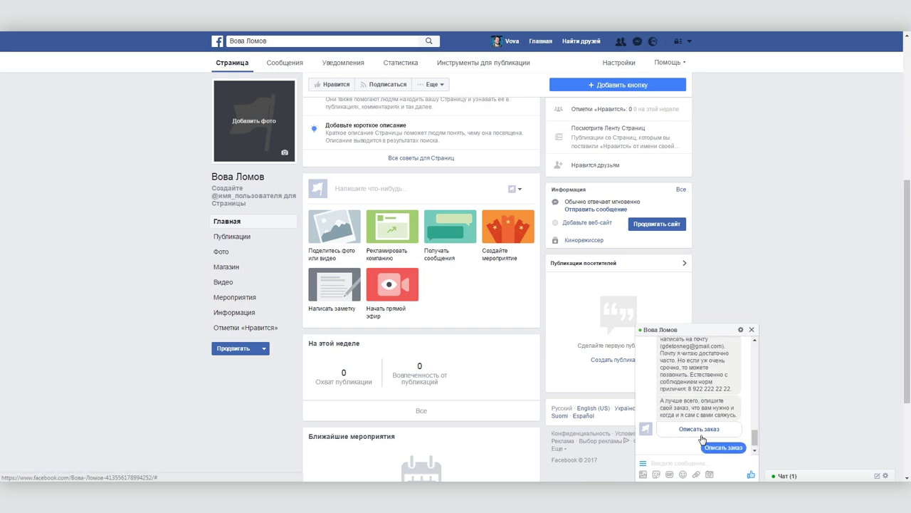
- Answer the order questions with 'Клип', 'До 10 июля', '20-50 тр.' and a contact phone number
{"action": "type", "text": "Клип"}
{"action": "key", "text": "Return"}
{"action": "type", "text": "До 10 июля"}
{"action": "key", "text": "Return"}
{"action": "type", "text": "20-50 тр."}
{"action": "key", "text": "Return"}
{"action": "type", "text": "12393493"}
{"action": "key", "text": "Return"}
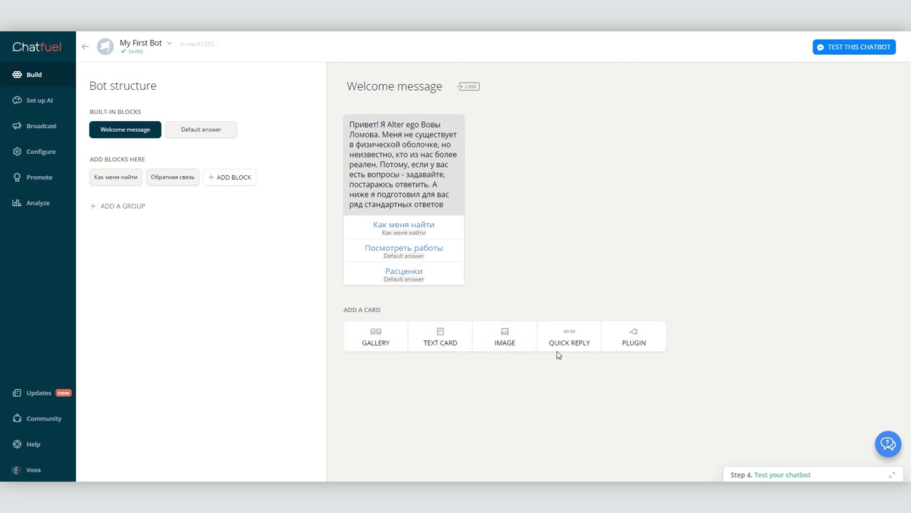
- Add an AI rule mapping 'оставить заказ, описать заказ' to the Обратная связь block
{"action": "left_click", "coordinate": [48, 101]}
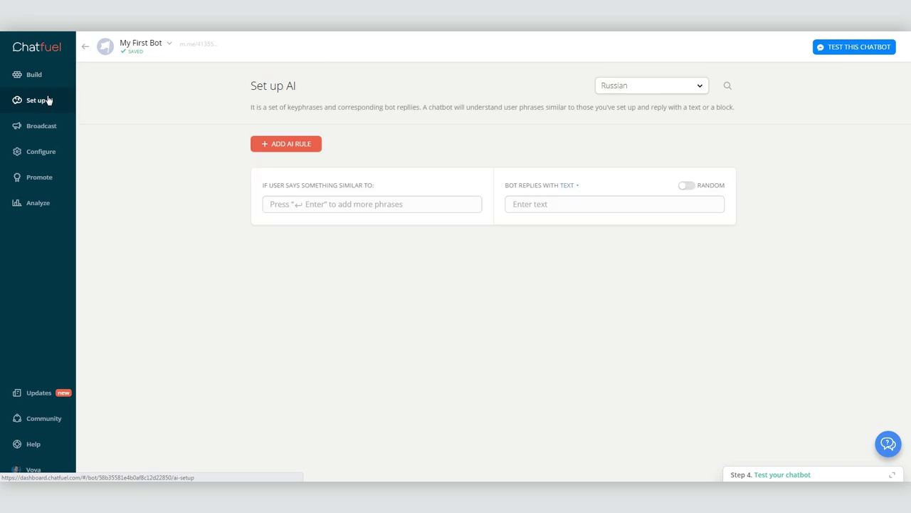
{"action": "left_click", "coordinate": [297, 206]}
{"action": "type", "text": "оставить заказ, "}
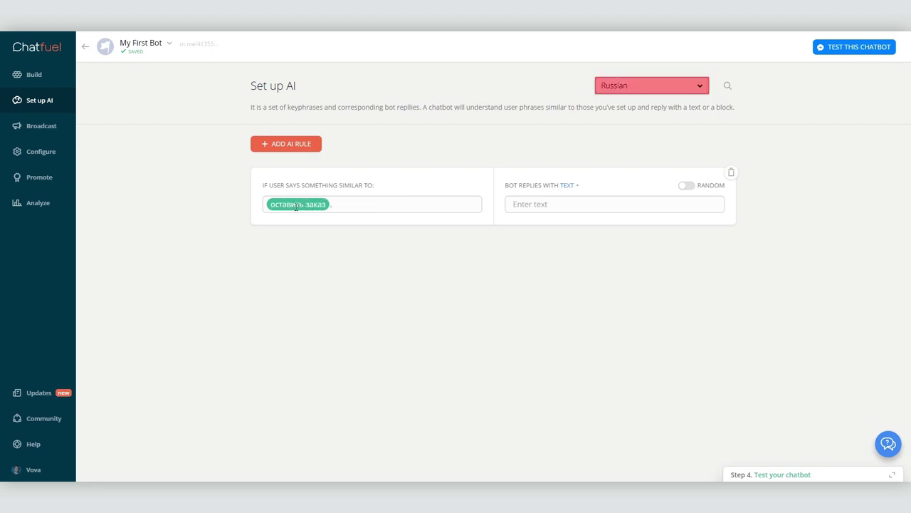
{"action": "type", "text": "опи"}
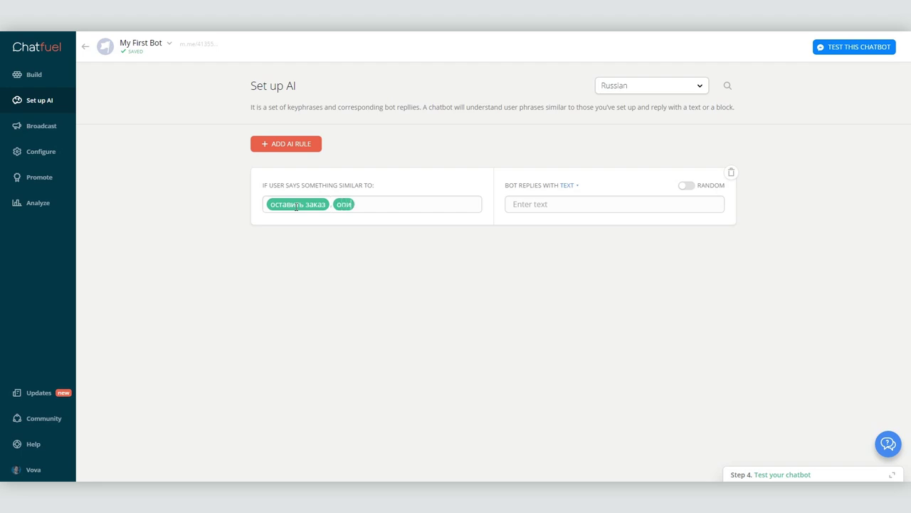
{"action": "type", "text": "сать заказ,"}
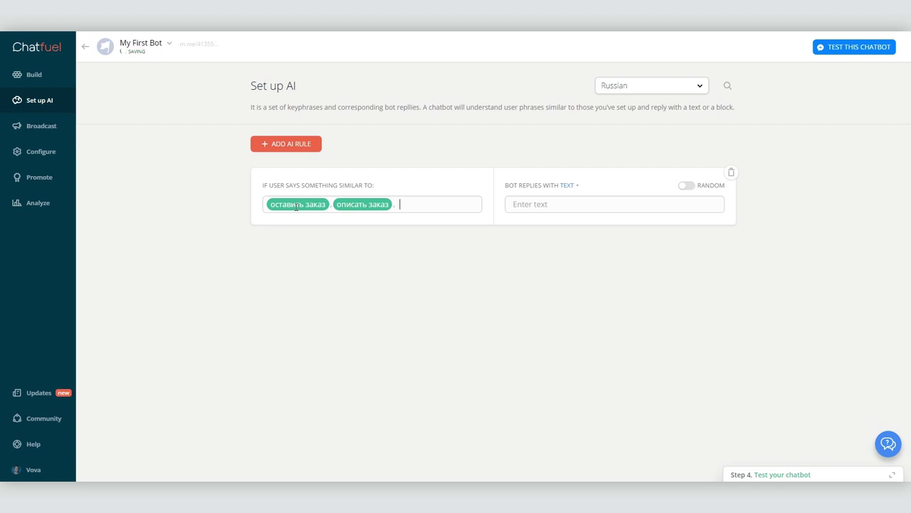
{"action": "left_click", "coordinate": [570, 186]}
{"action": "left_click", "coordinate": [570, 199]}
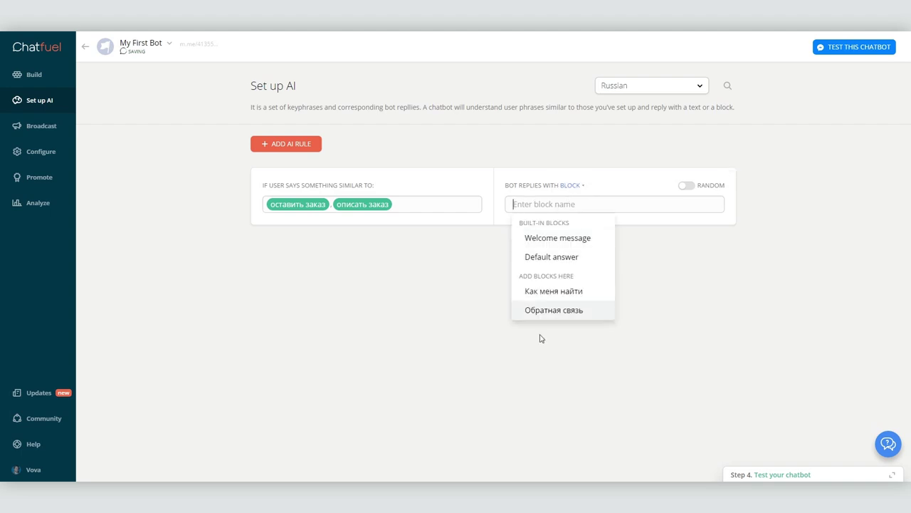
{"action": "left_click", "coordinate": [550, 311]}
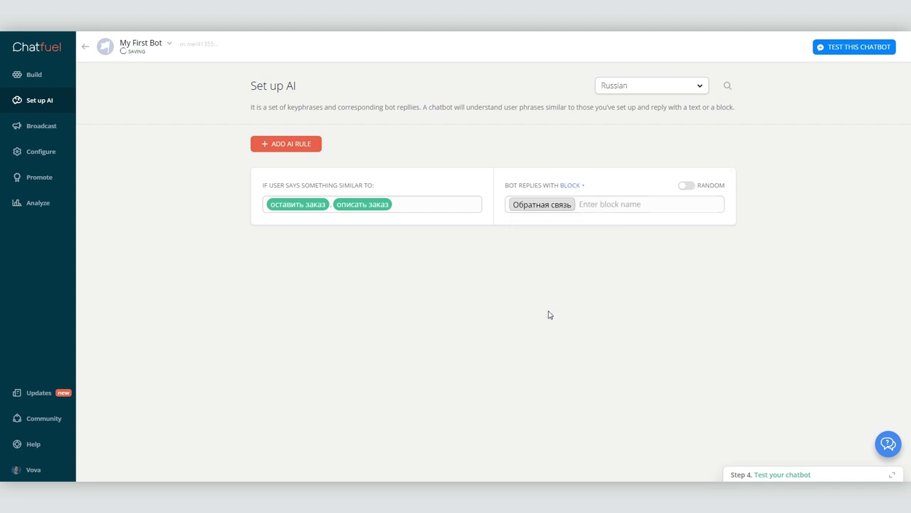
- Add an AI rule for 'реальный человек, без бота' replying that a real person answers later
{"action": "left_click", "coordinate": [291, 145]}
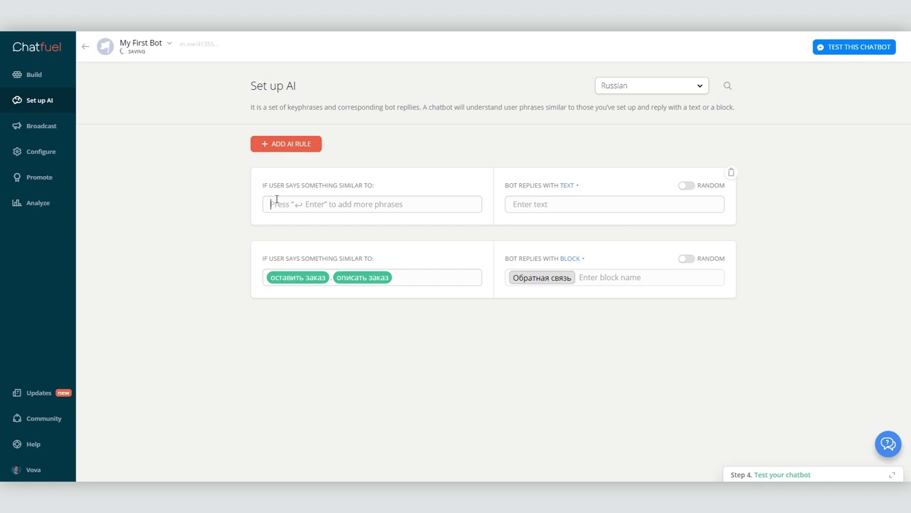
{"action": "type", "text": "реальный человек,без бота,"}
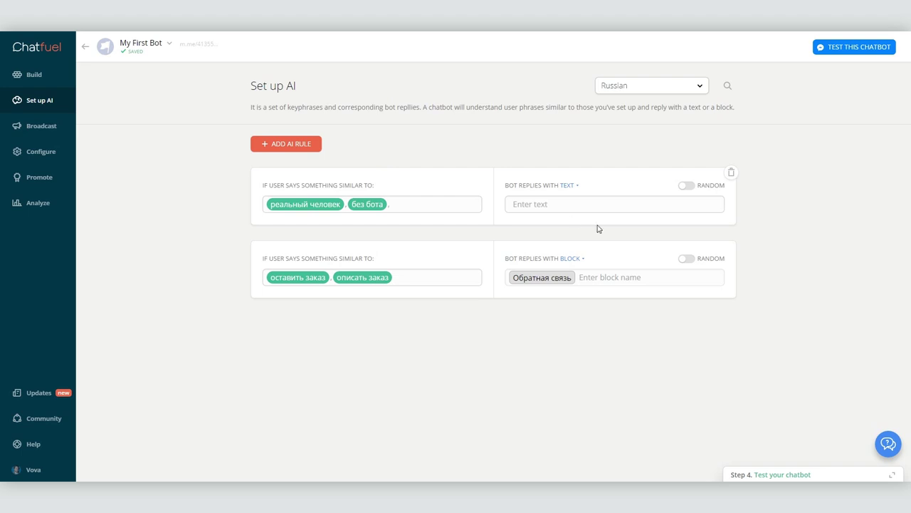
{"action": "left_click", "coordinate": [546, 205]}
{"action": "type", "text": "Да, можно и с реальным человеком, но это уже когда я буду у компьютера. А когда это будет неизвестно."}
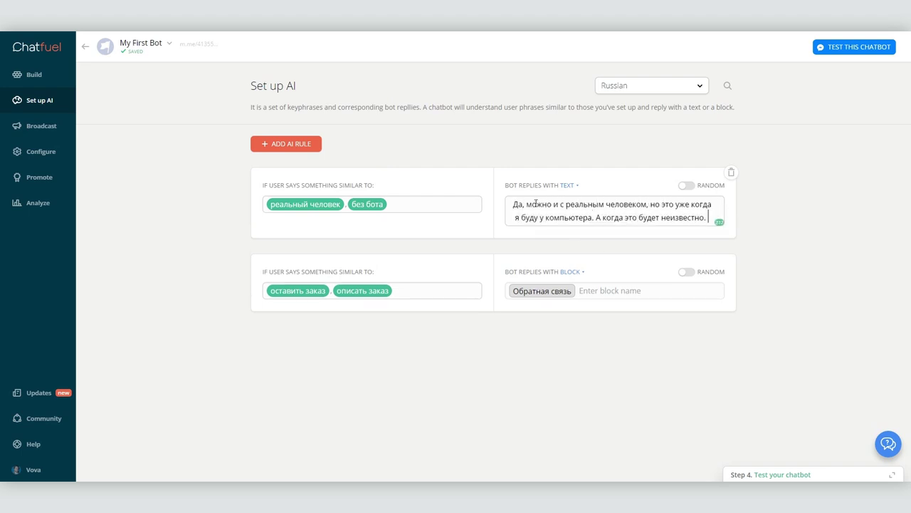